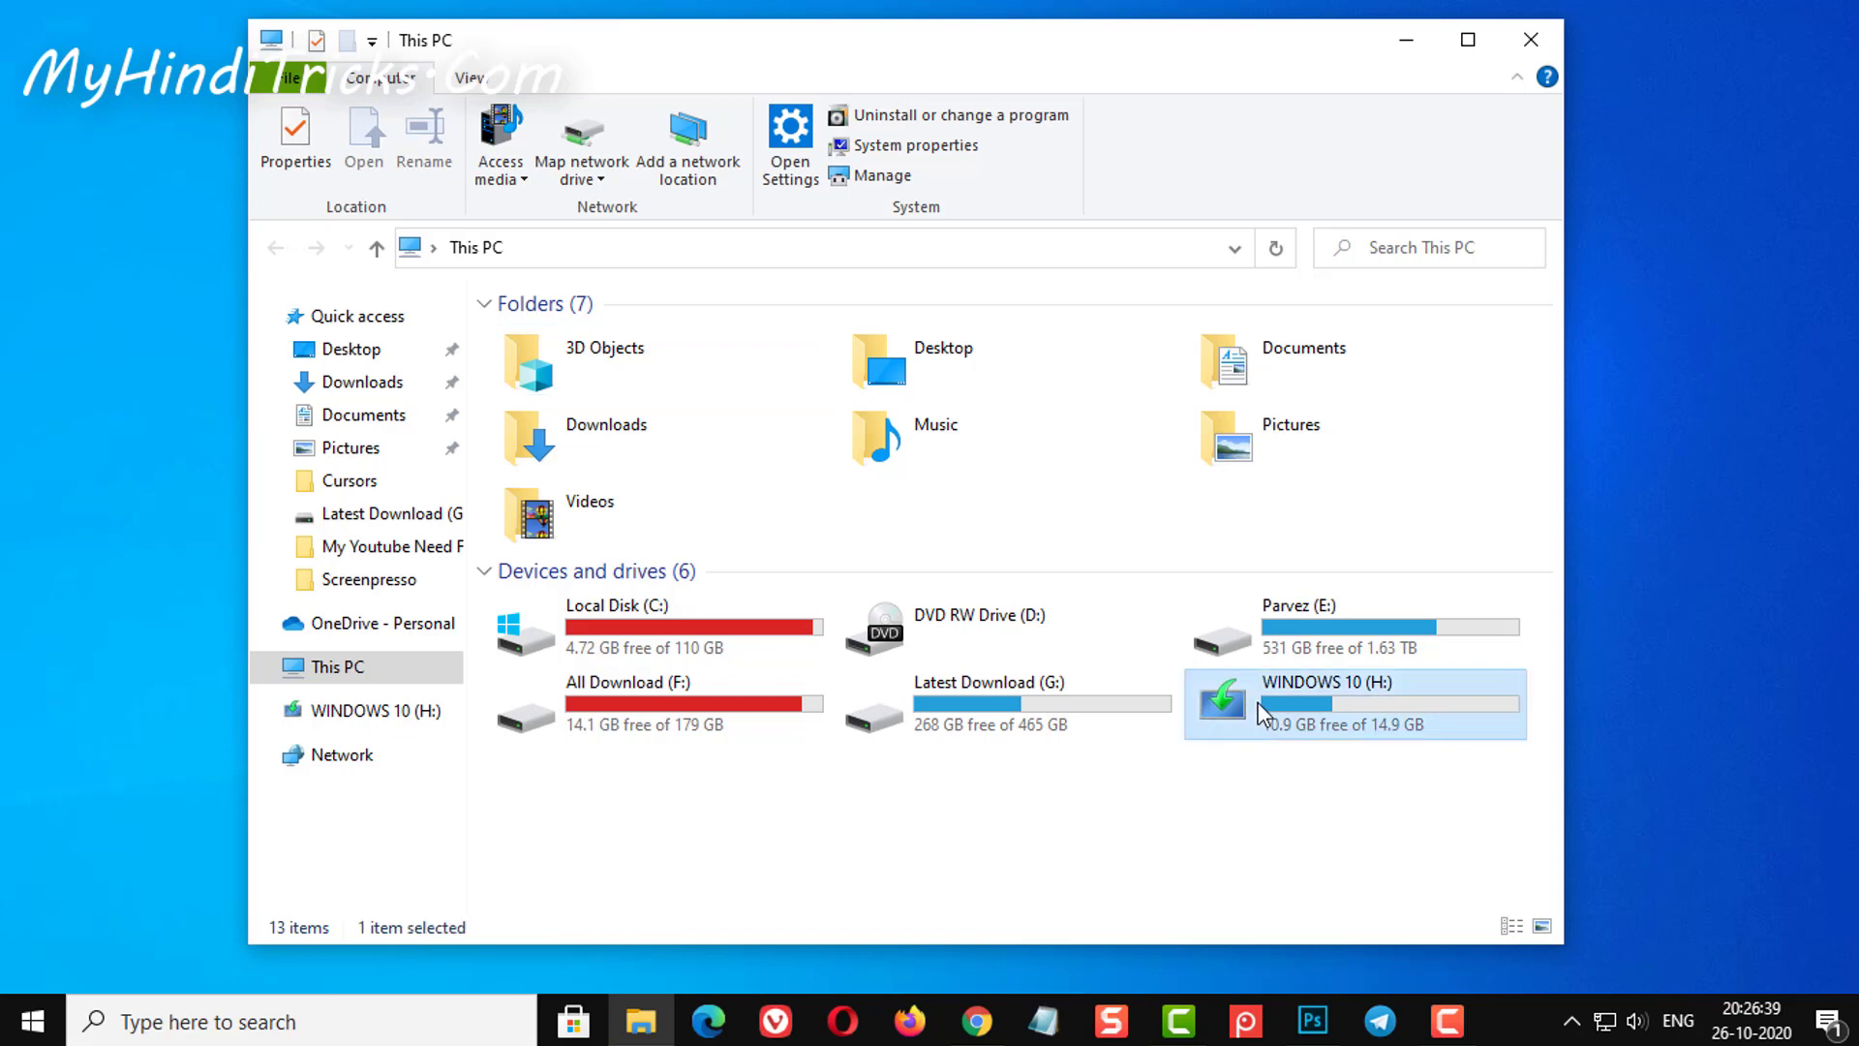
- Look over the setup files and folders on the WINDOWS 10 (H:) drive and close its window
left_click_drag(581, 620, 523, 334)
left_click(559, 623)
left_click_drag(560, 634, 524, 331)
left_click(547, 647)
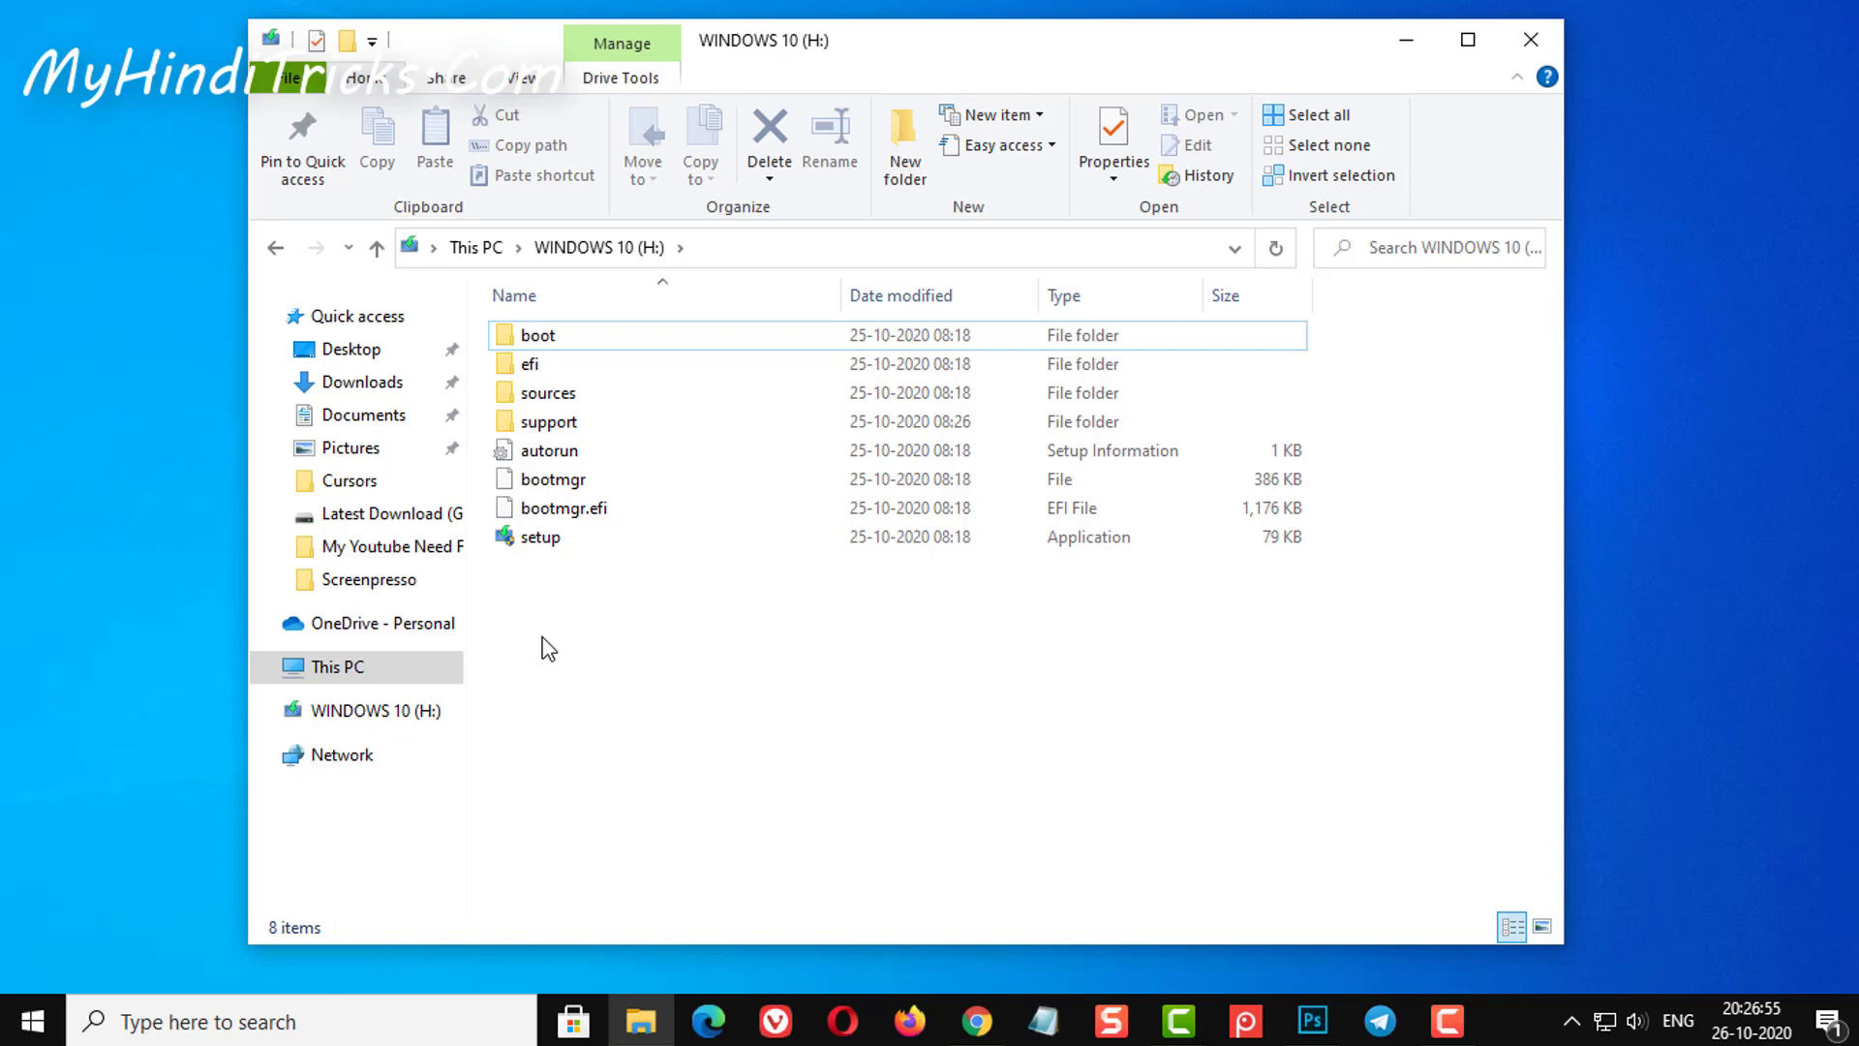
left_click_drag(542, 623, 544, 329)
left_click(596, 642)
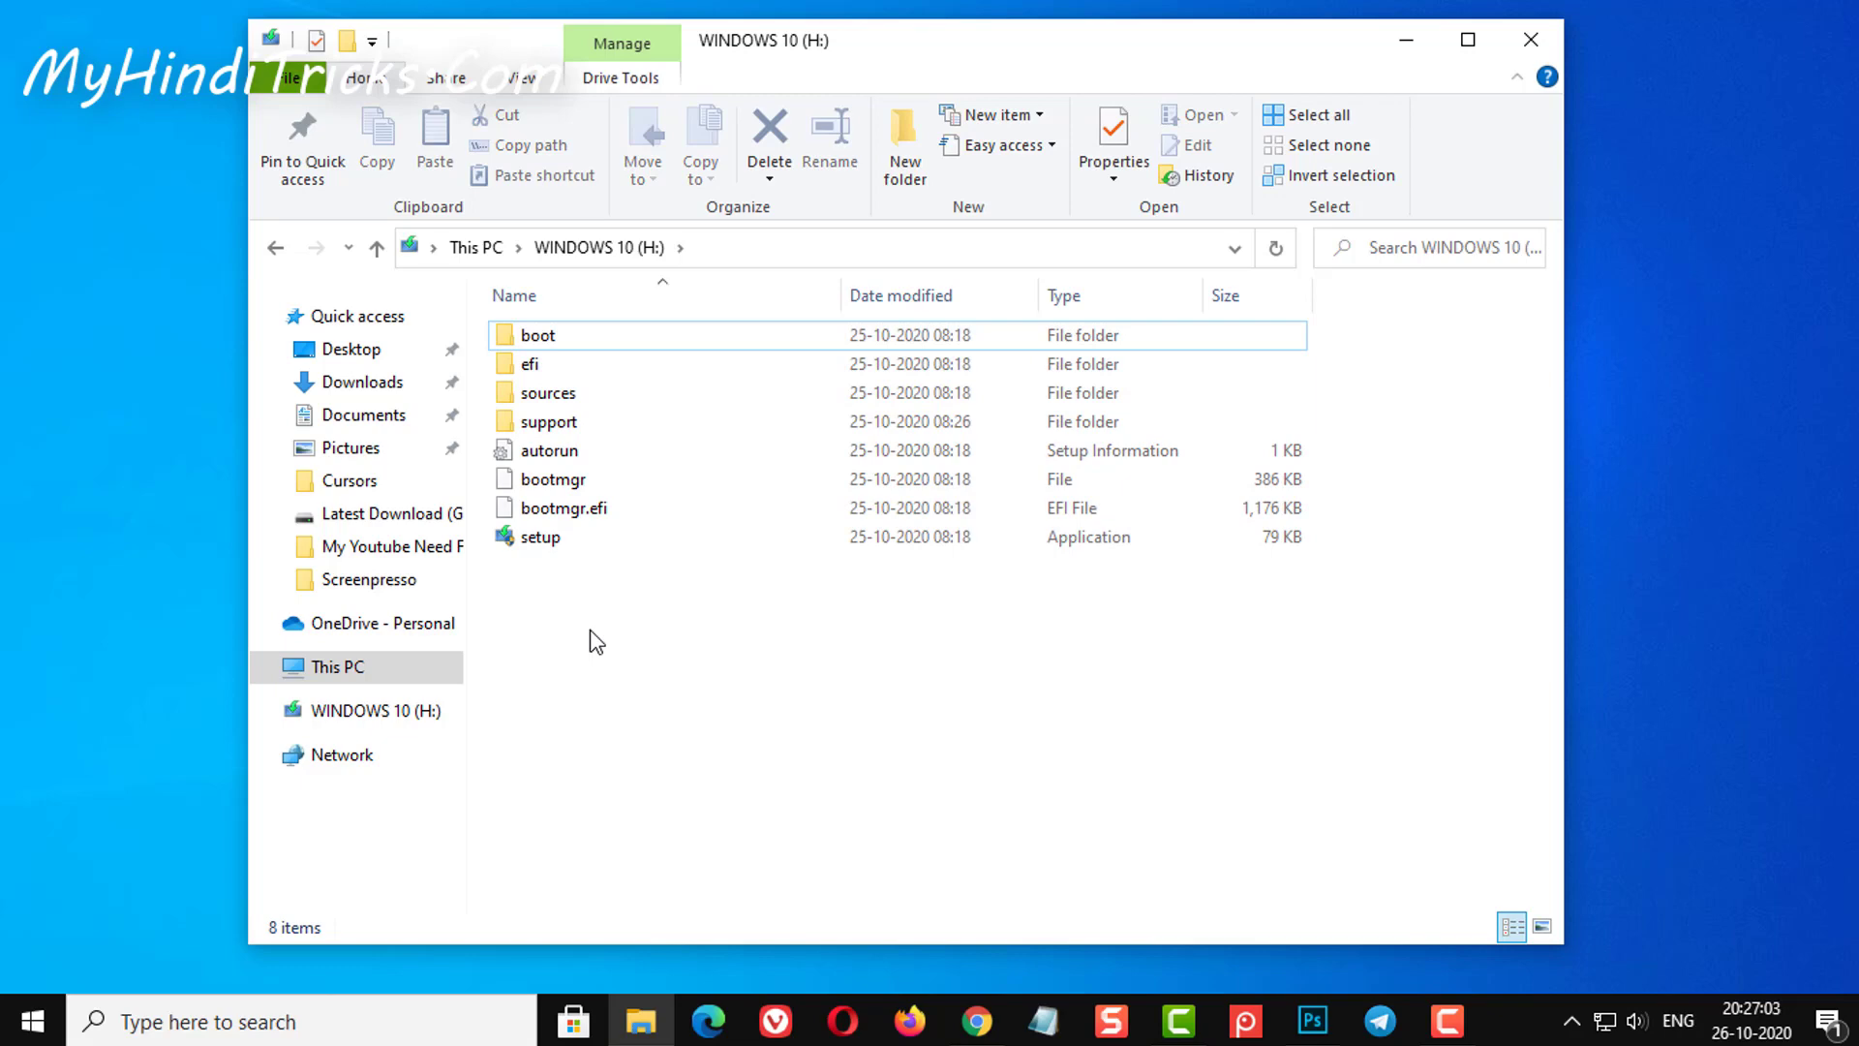
left_click(1541, 56)
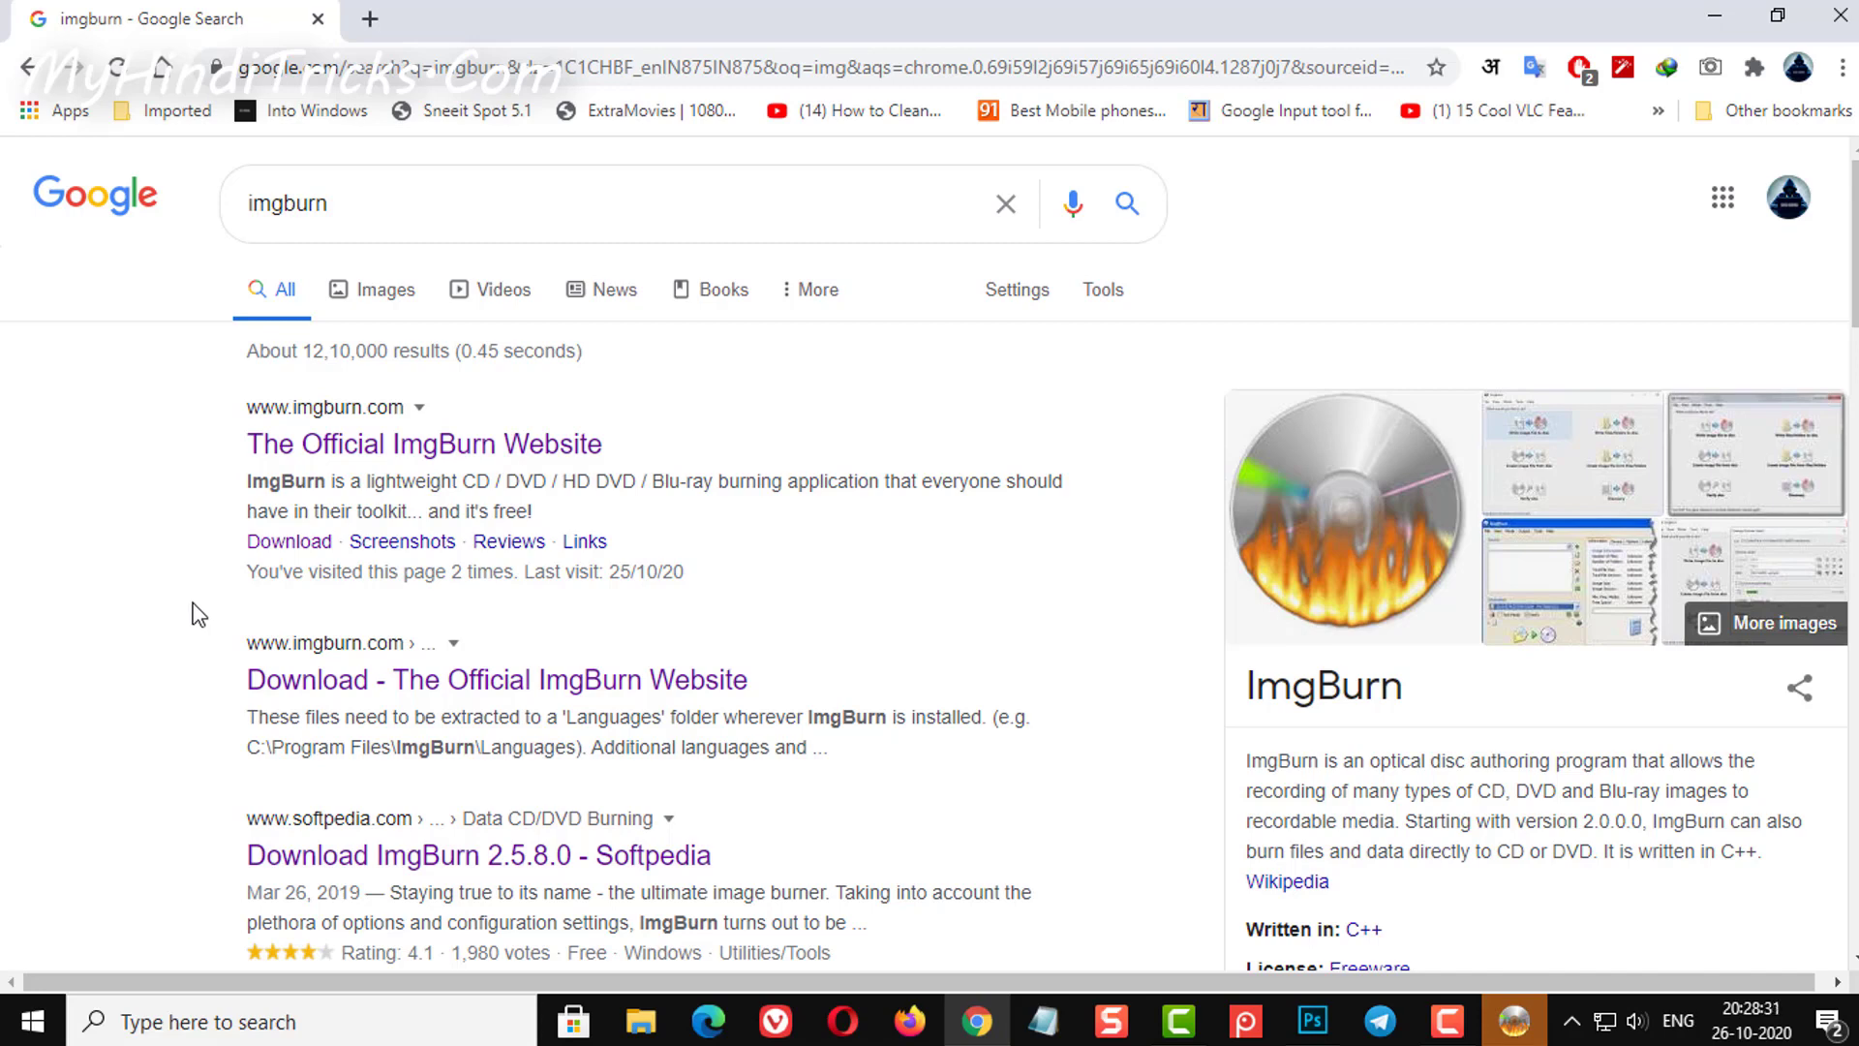
- Open Softpedia's ImgBurn 2.5.8.0 download page from the imgburn search results, and minimize the browser
left_click_drag(250, 203, 156, 445)
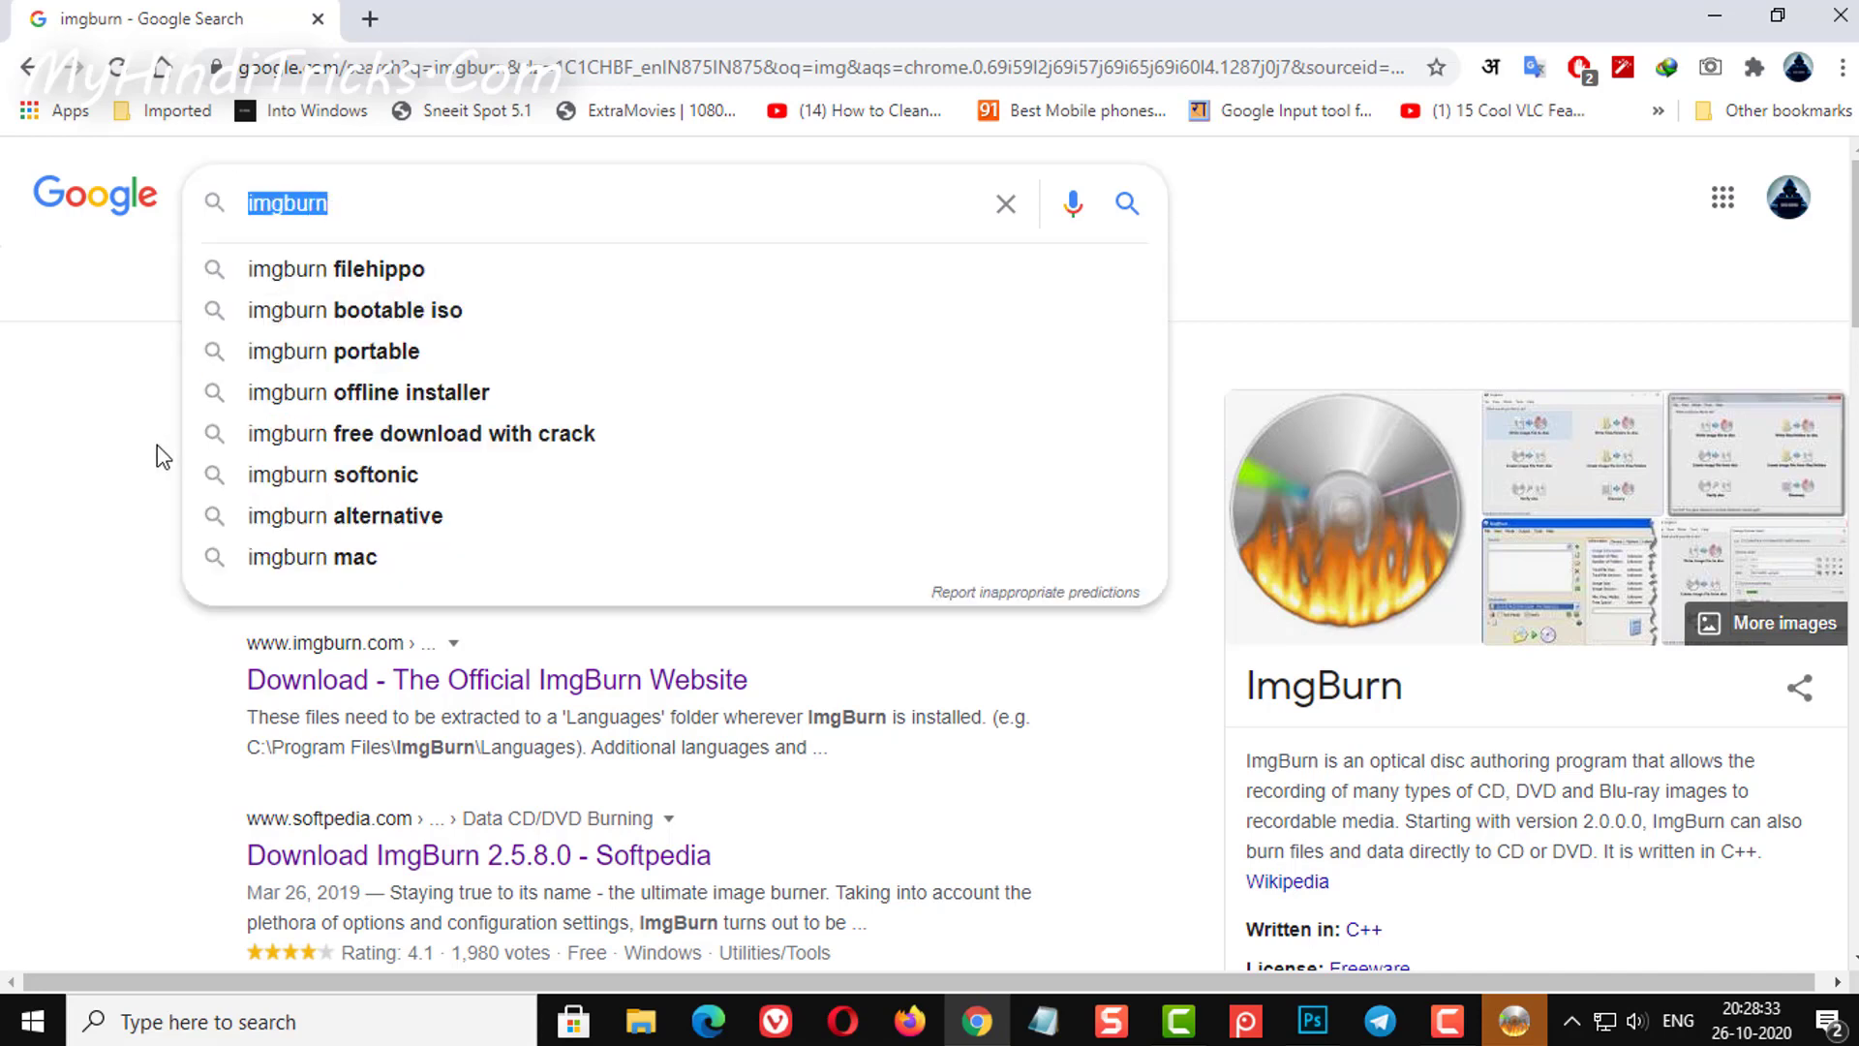
left_click(107, 565)
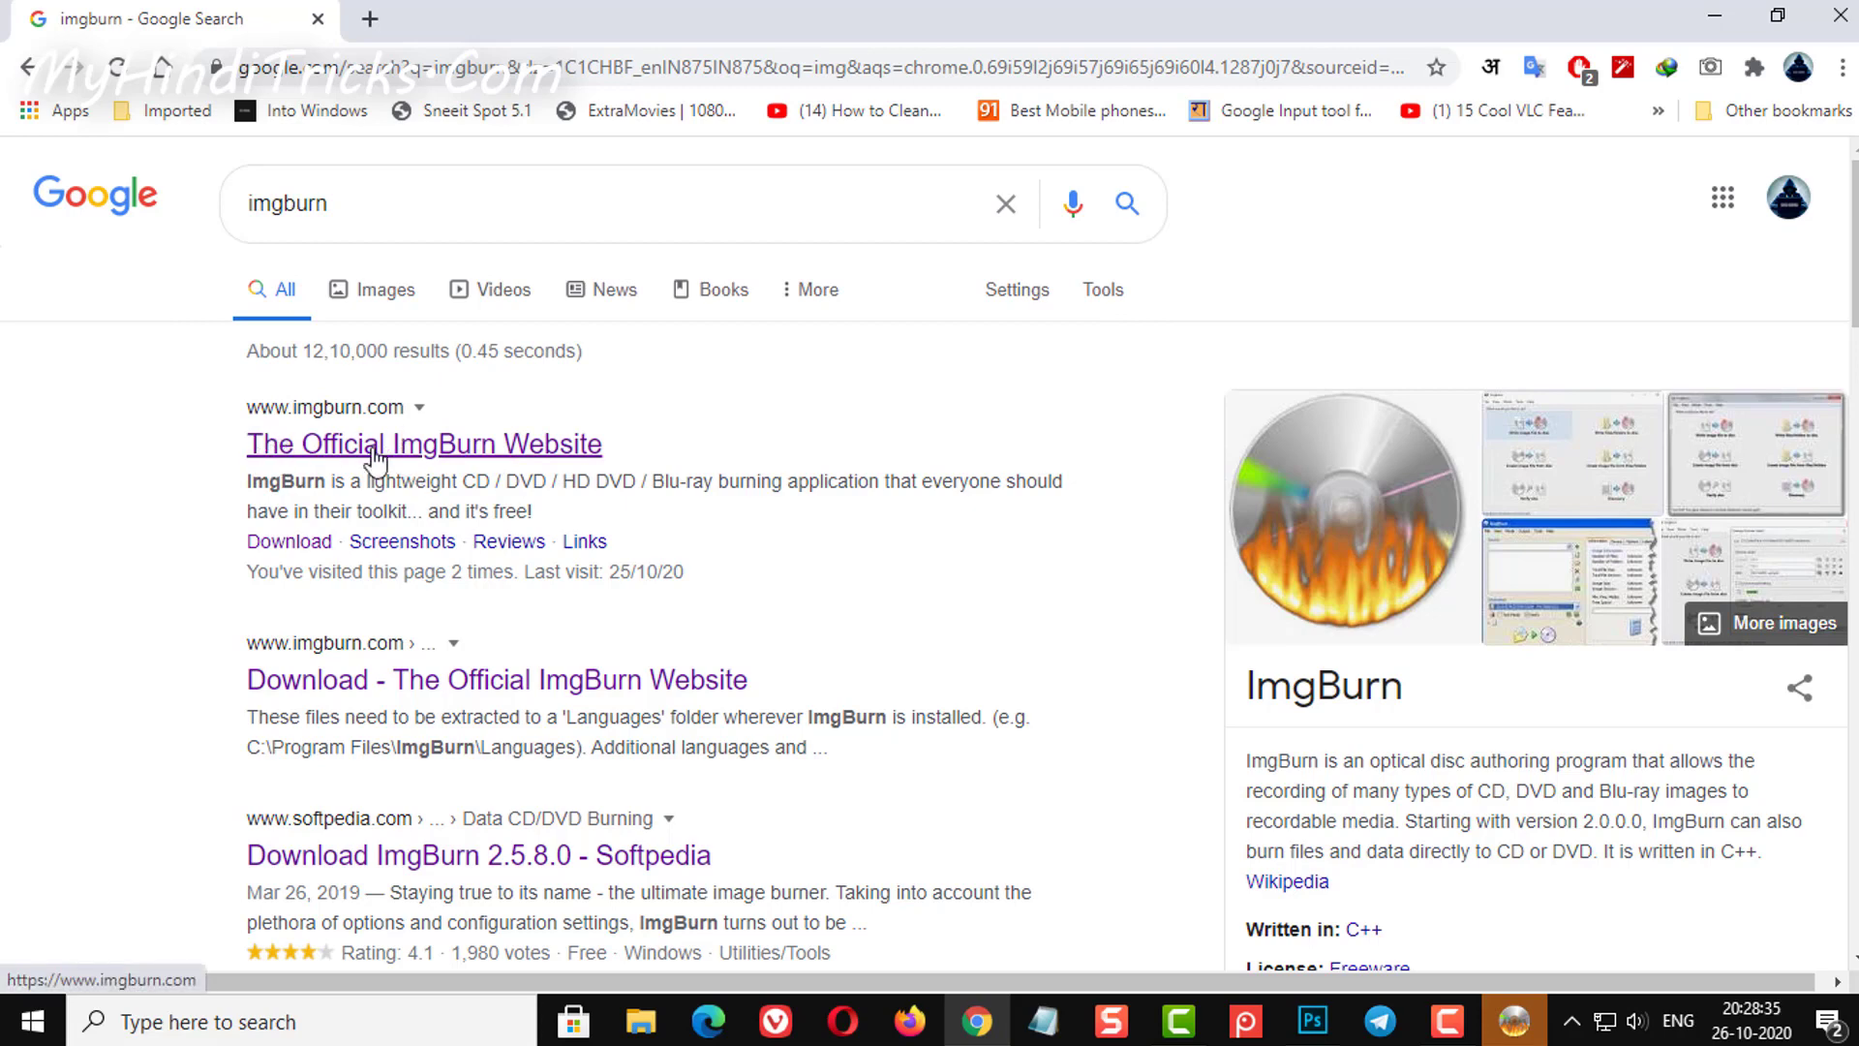
scroll(128, 696, "down", 2)
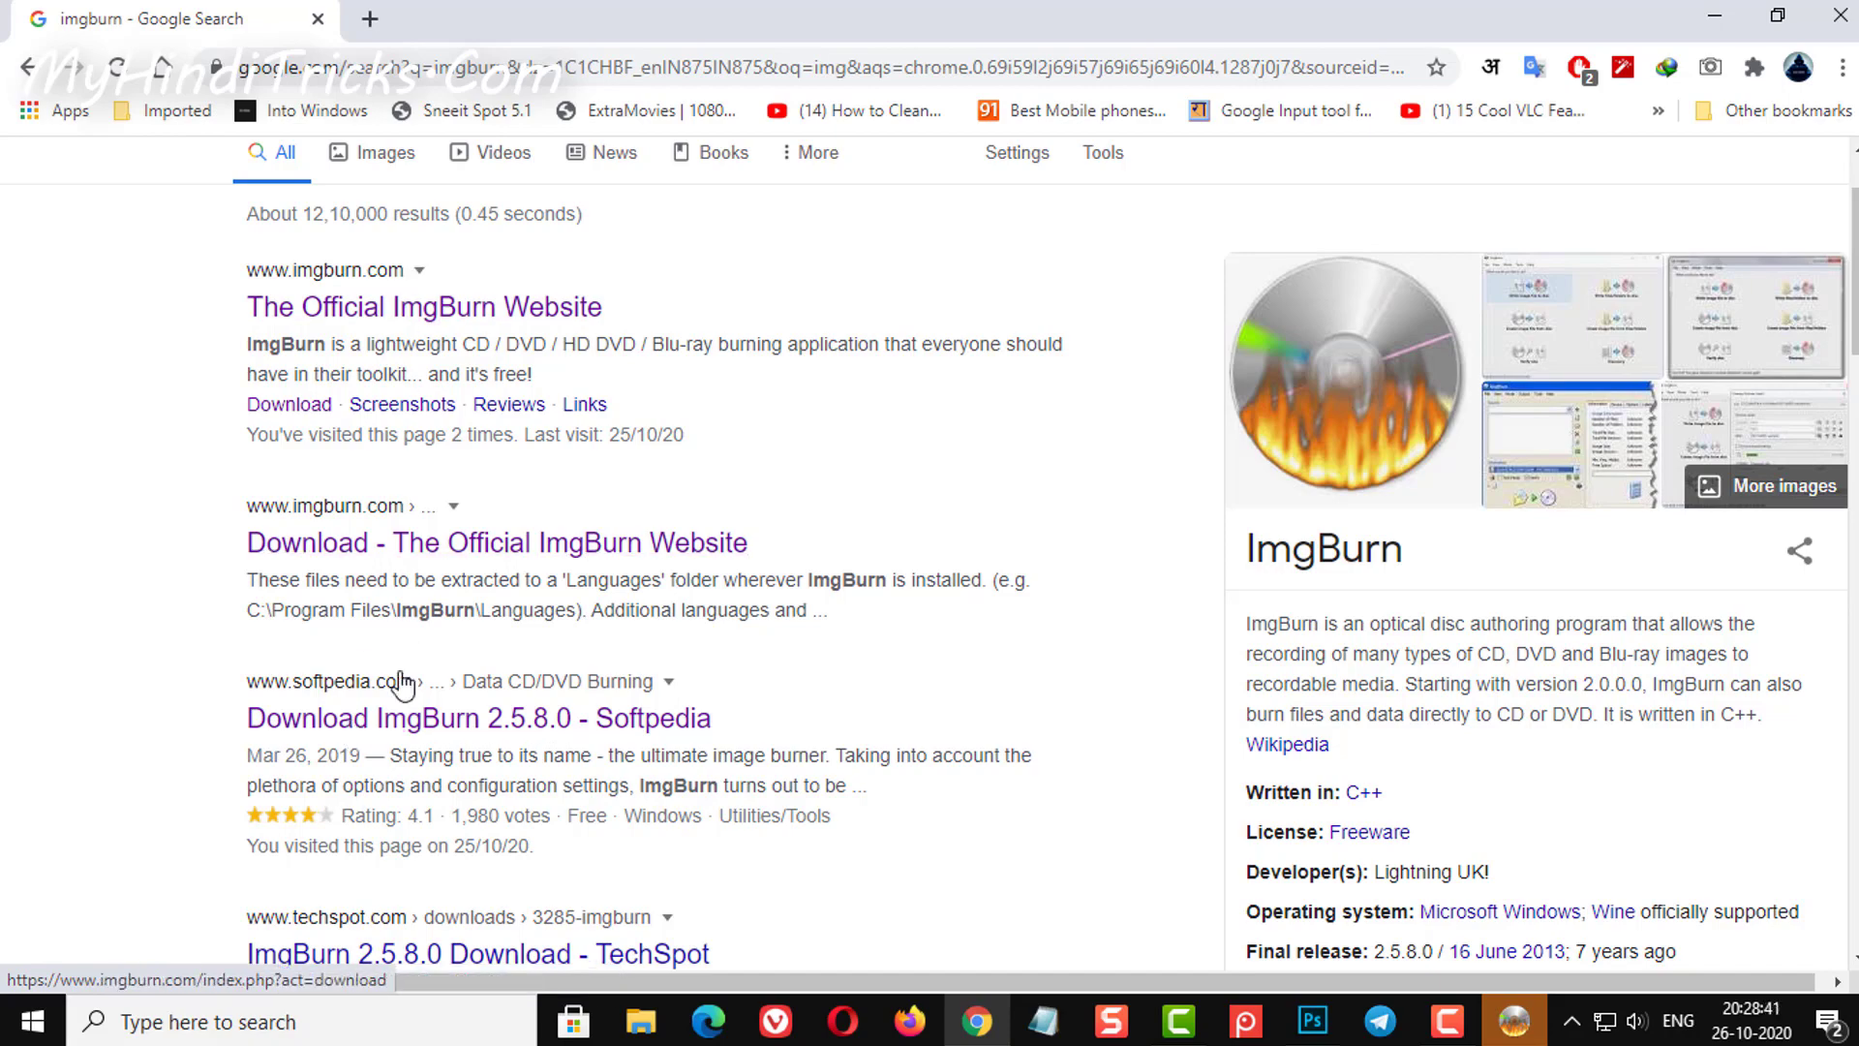
left_click(398, 717)
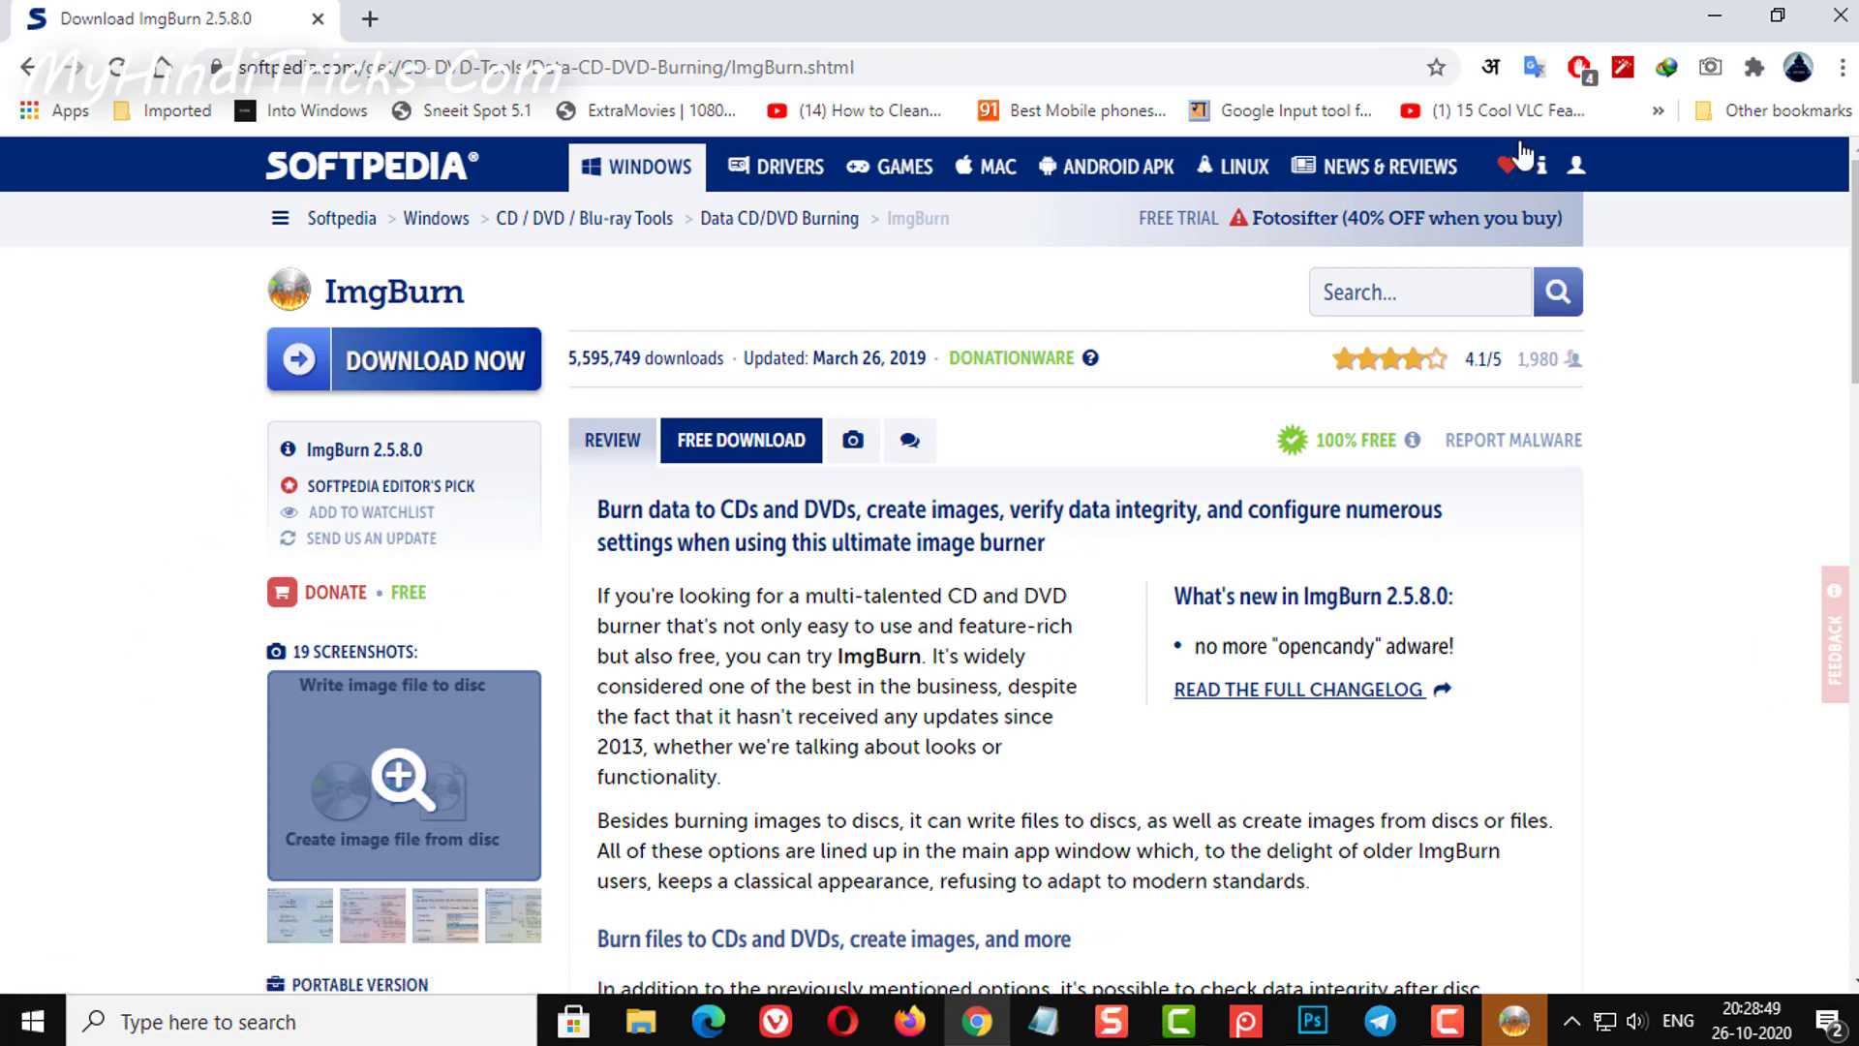
left_click(1731, 17)
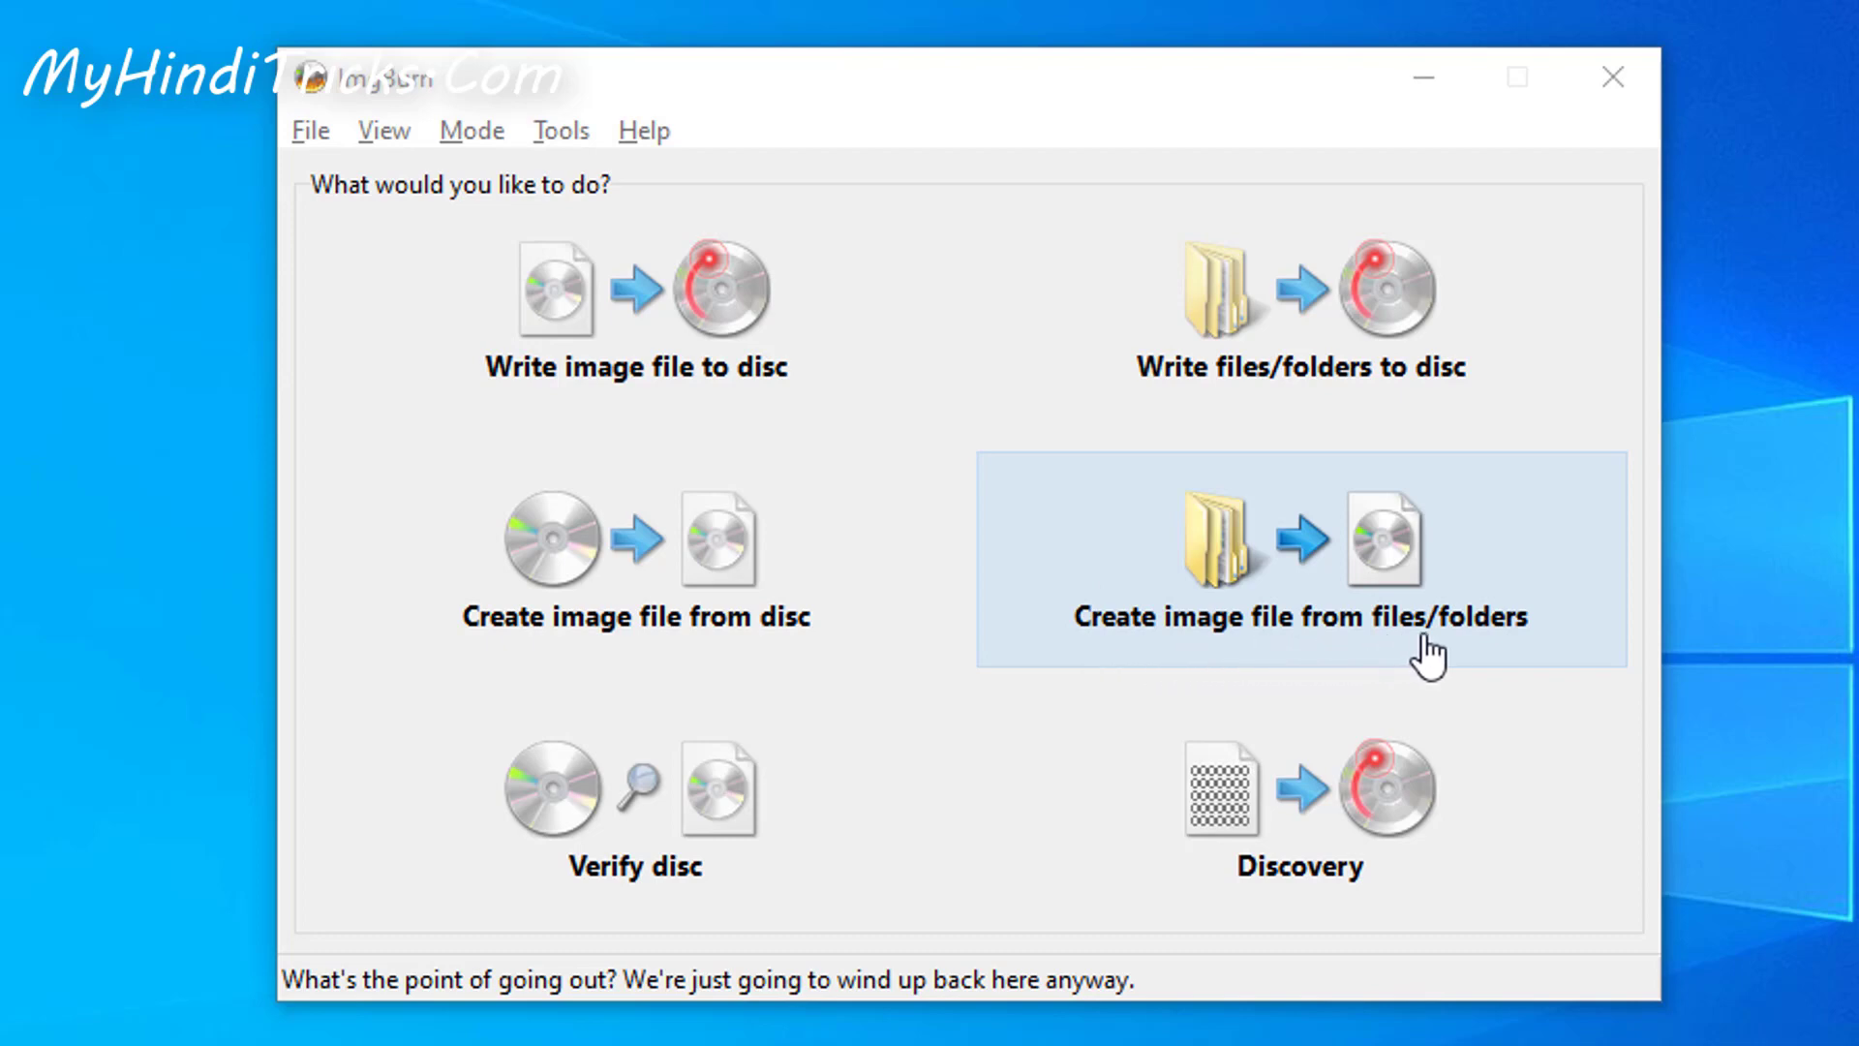
- Set up an image file from files/folders with H:\ as the source and ISO.ISO on the desktop as the destination
left_click(1269, 573)
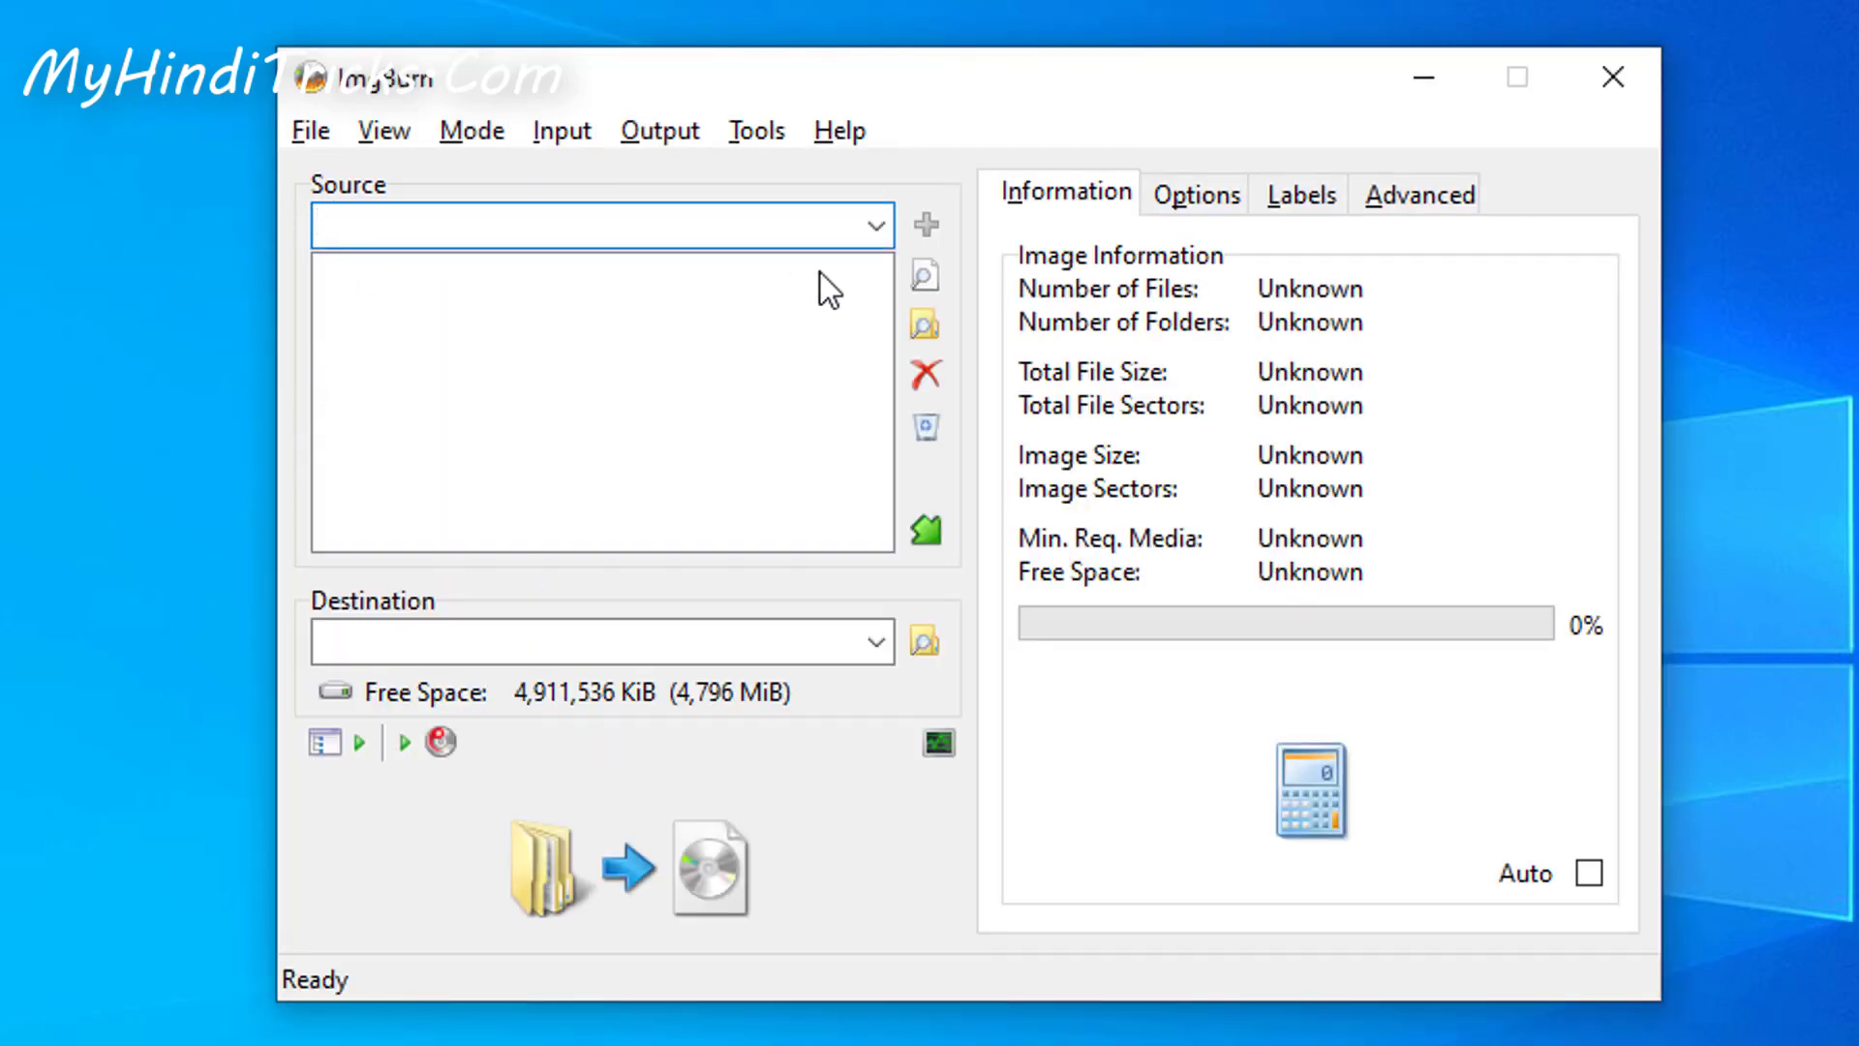
left_click(876, 228)
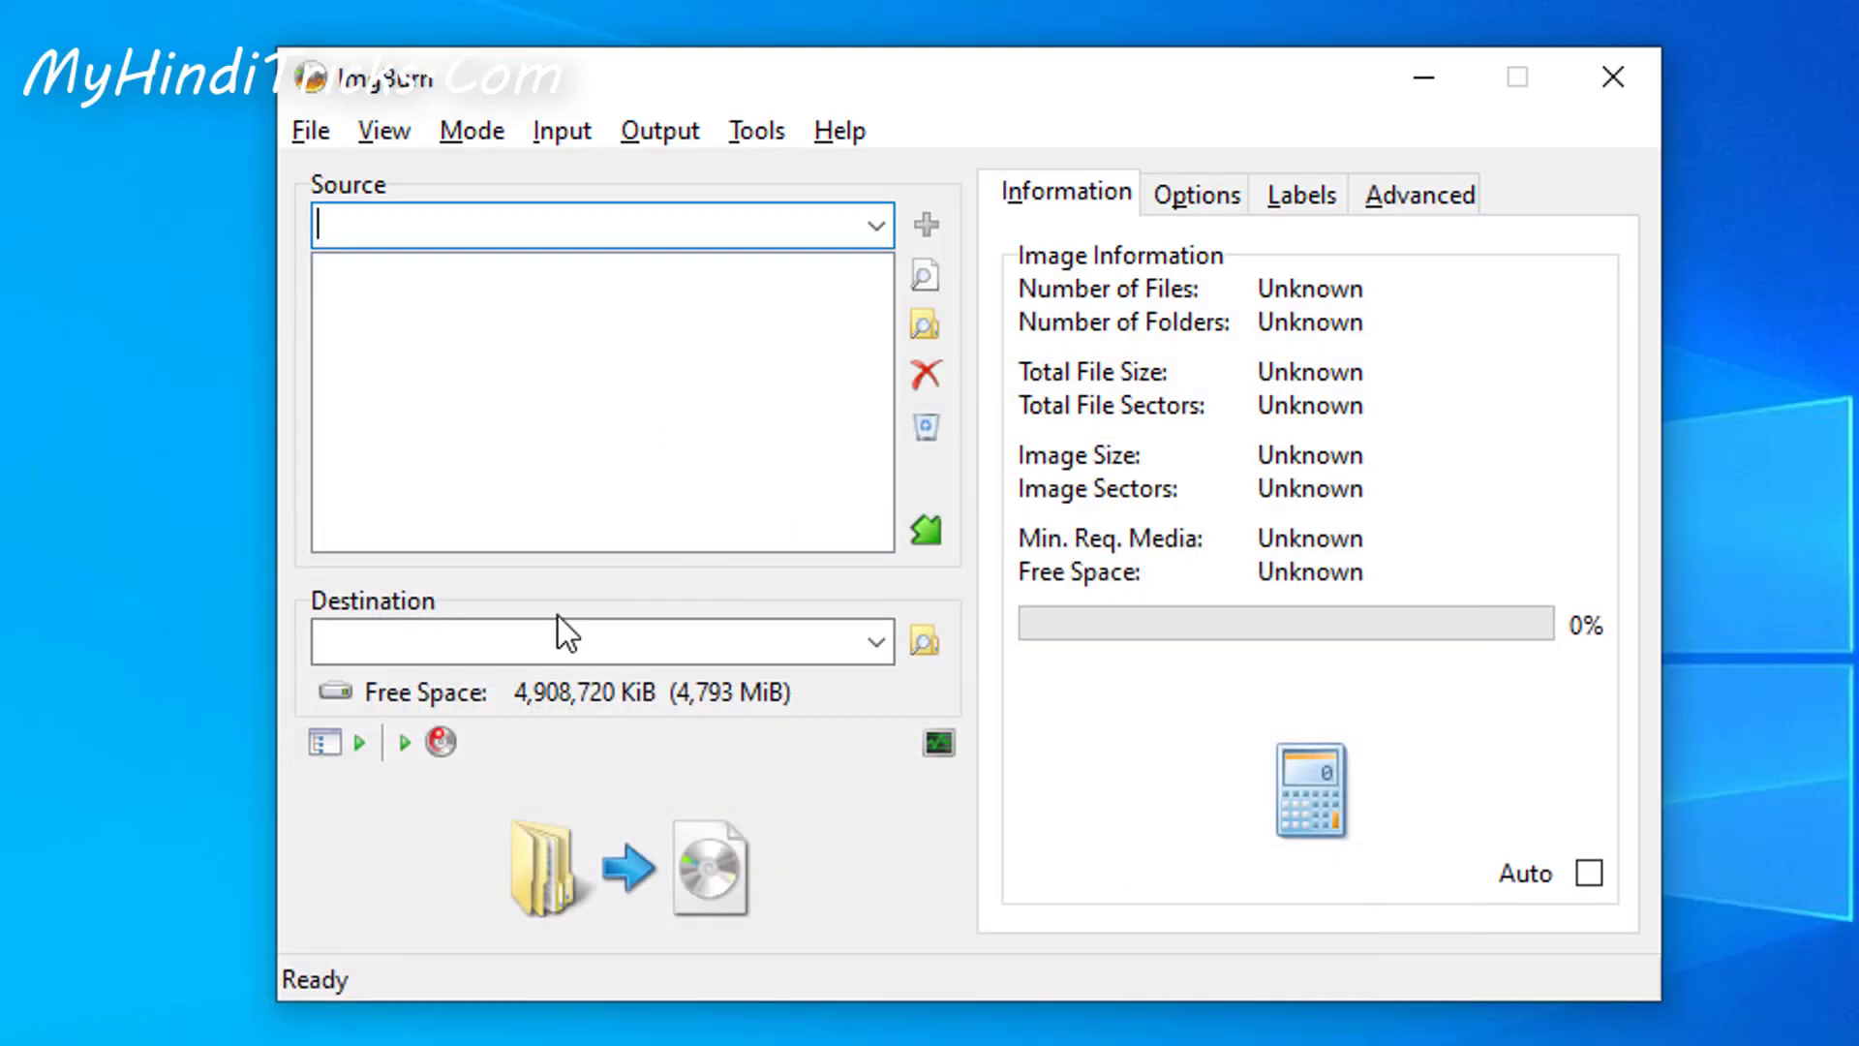
left_click(878, 225)
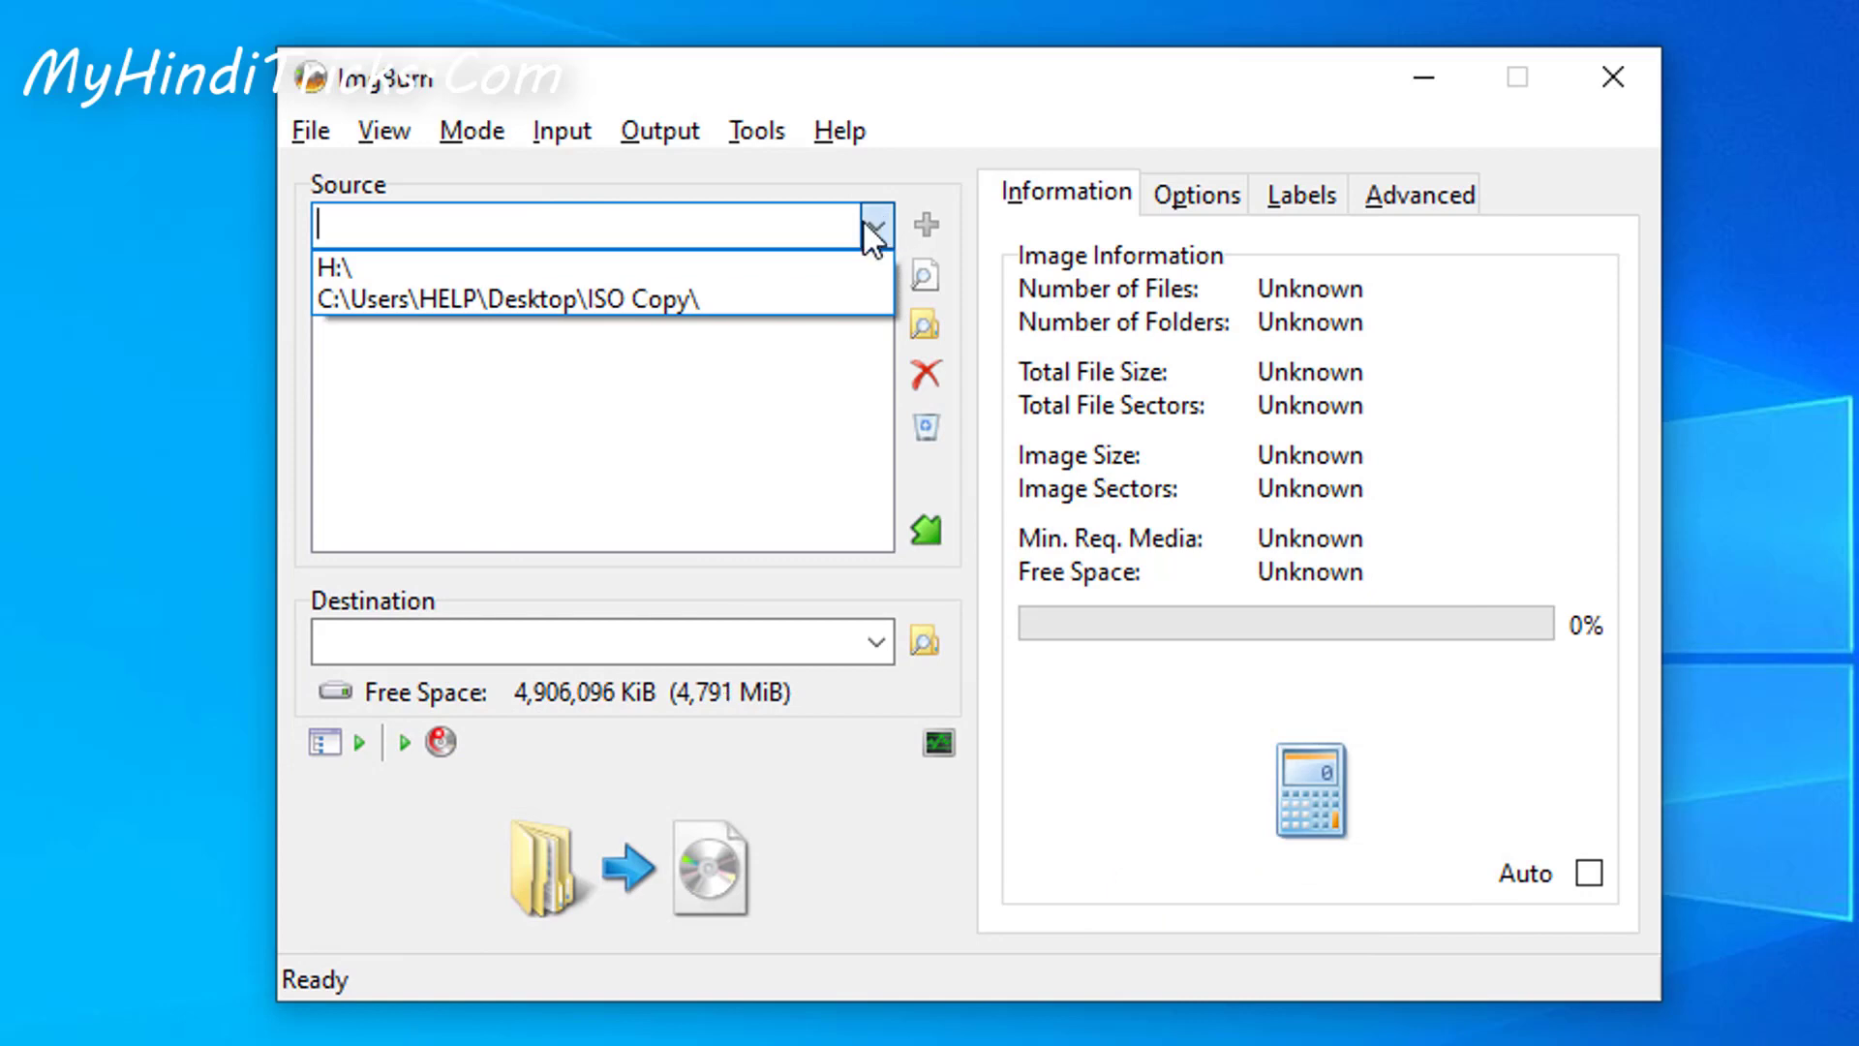
left_click(394, 265)
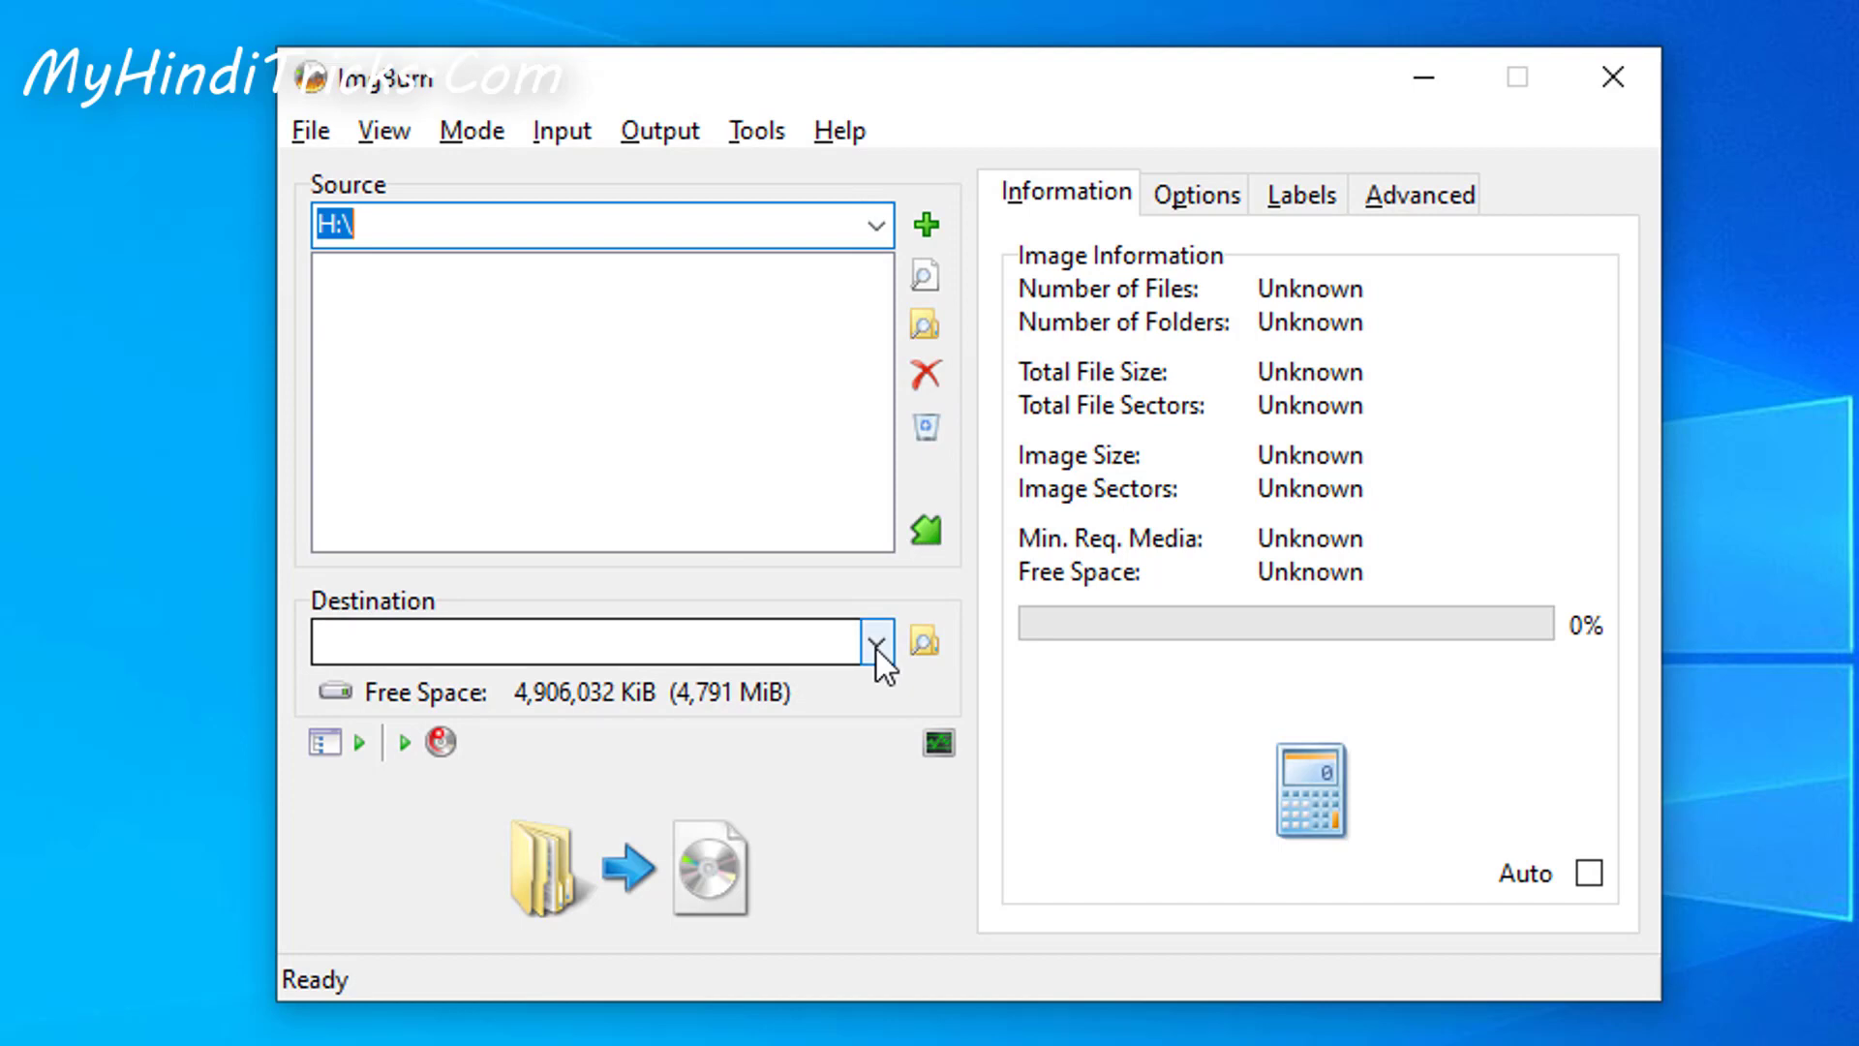
left_click(931, 649)
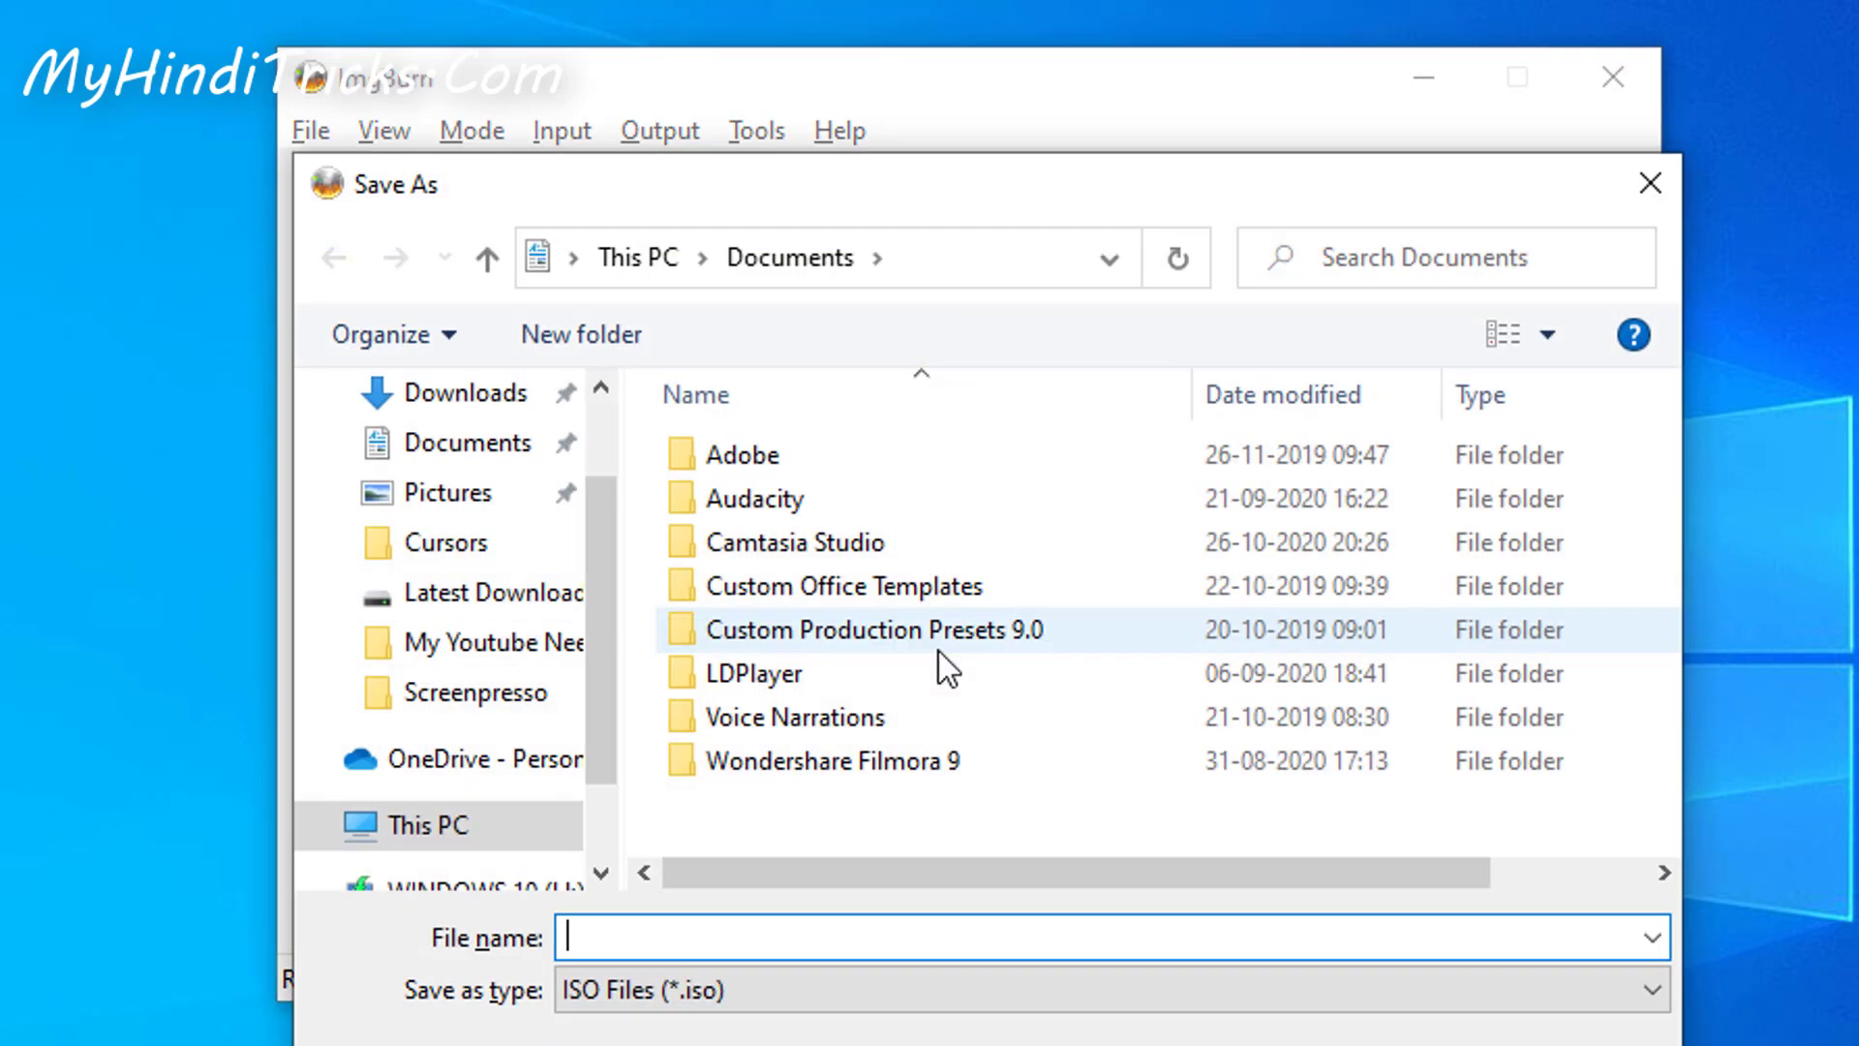
scroll(477, 736, "up", 1)
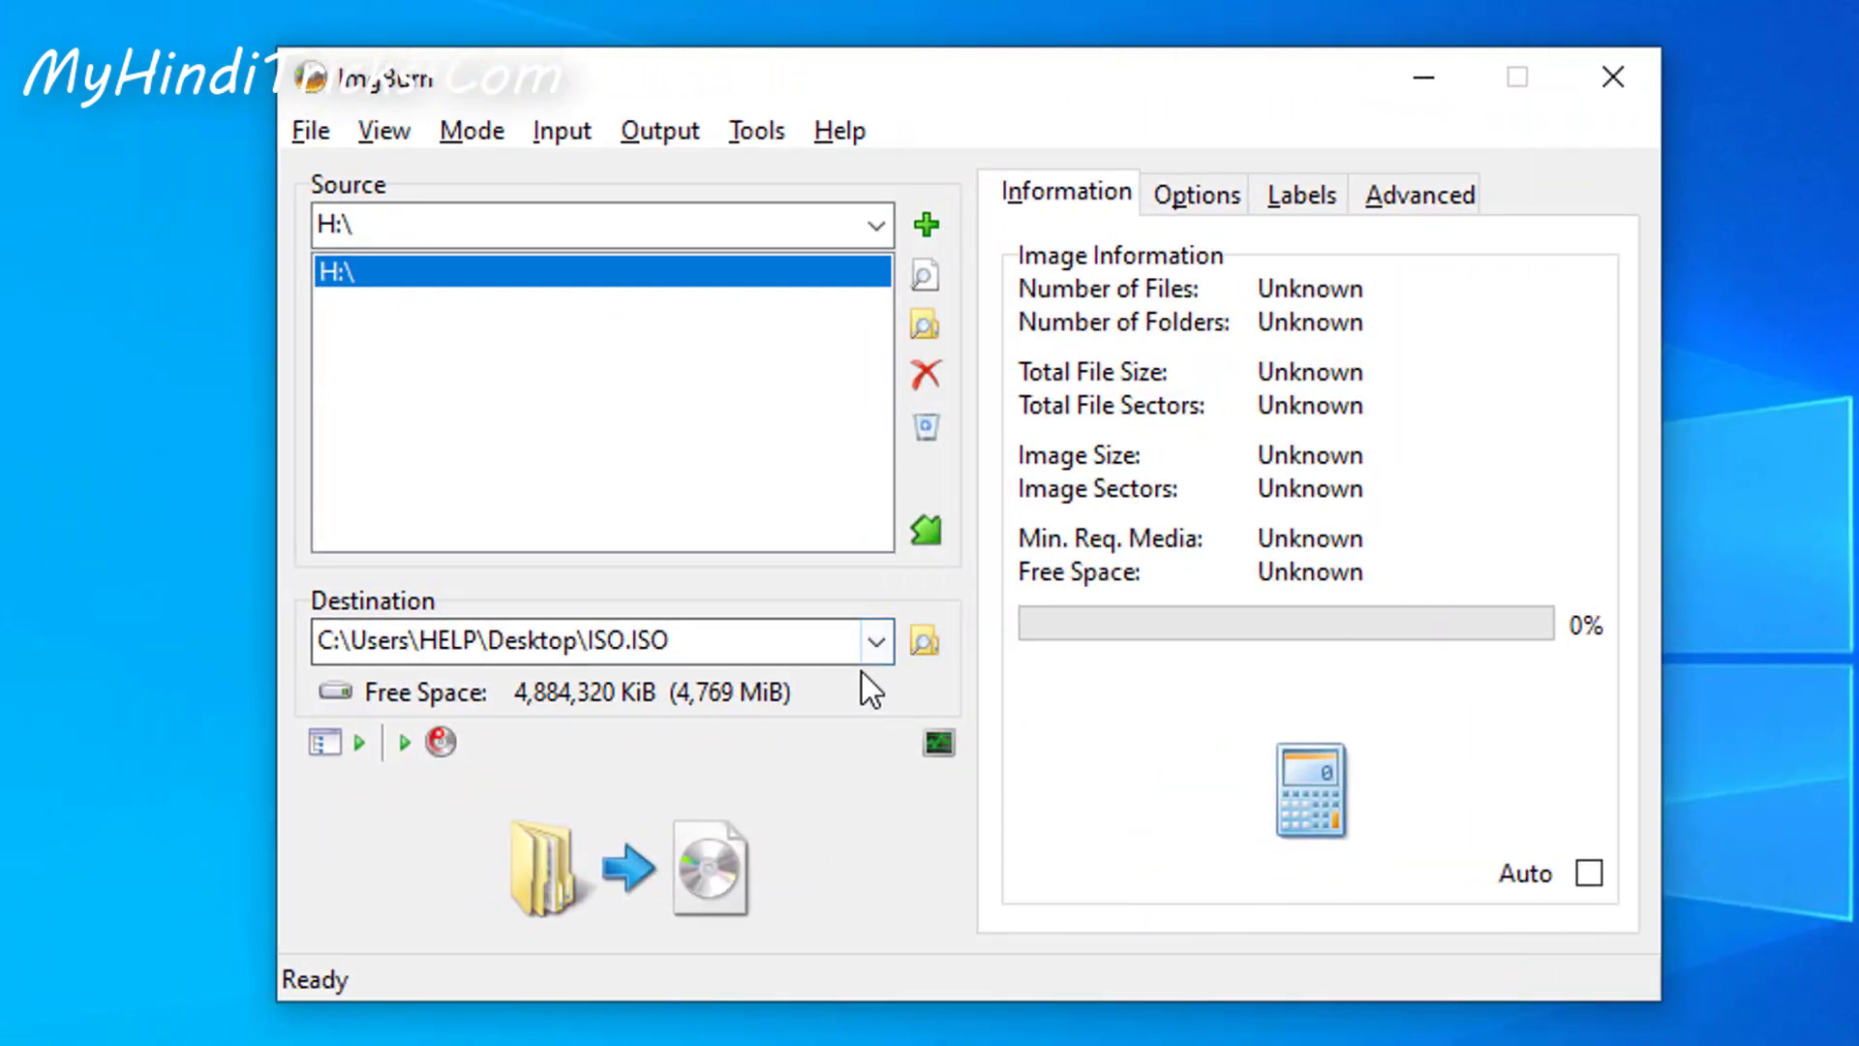
- Build the image, continuing without the bootable setting and accepting the UDF volume label ISO, and close ImgBurn when finished
left_click(632, 902)
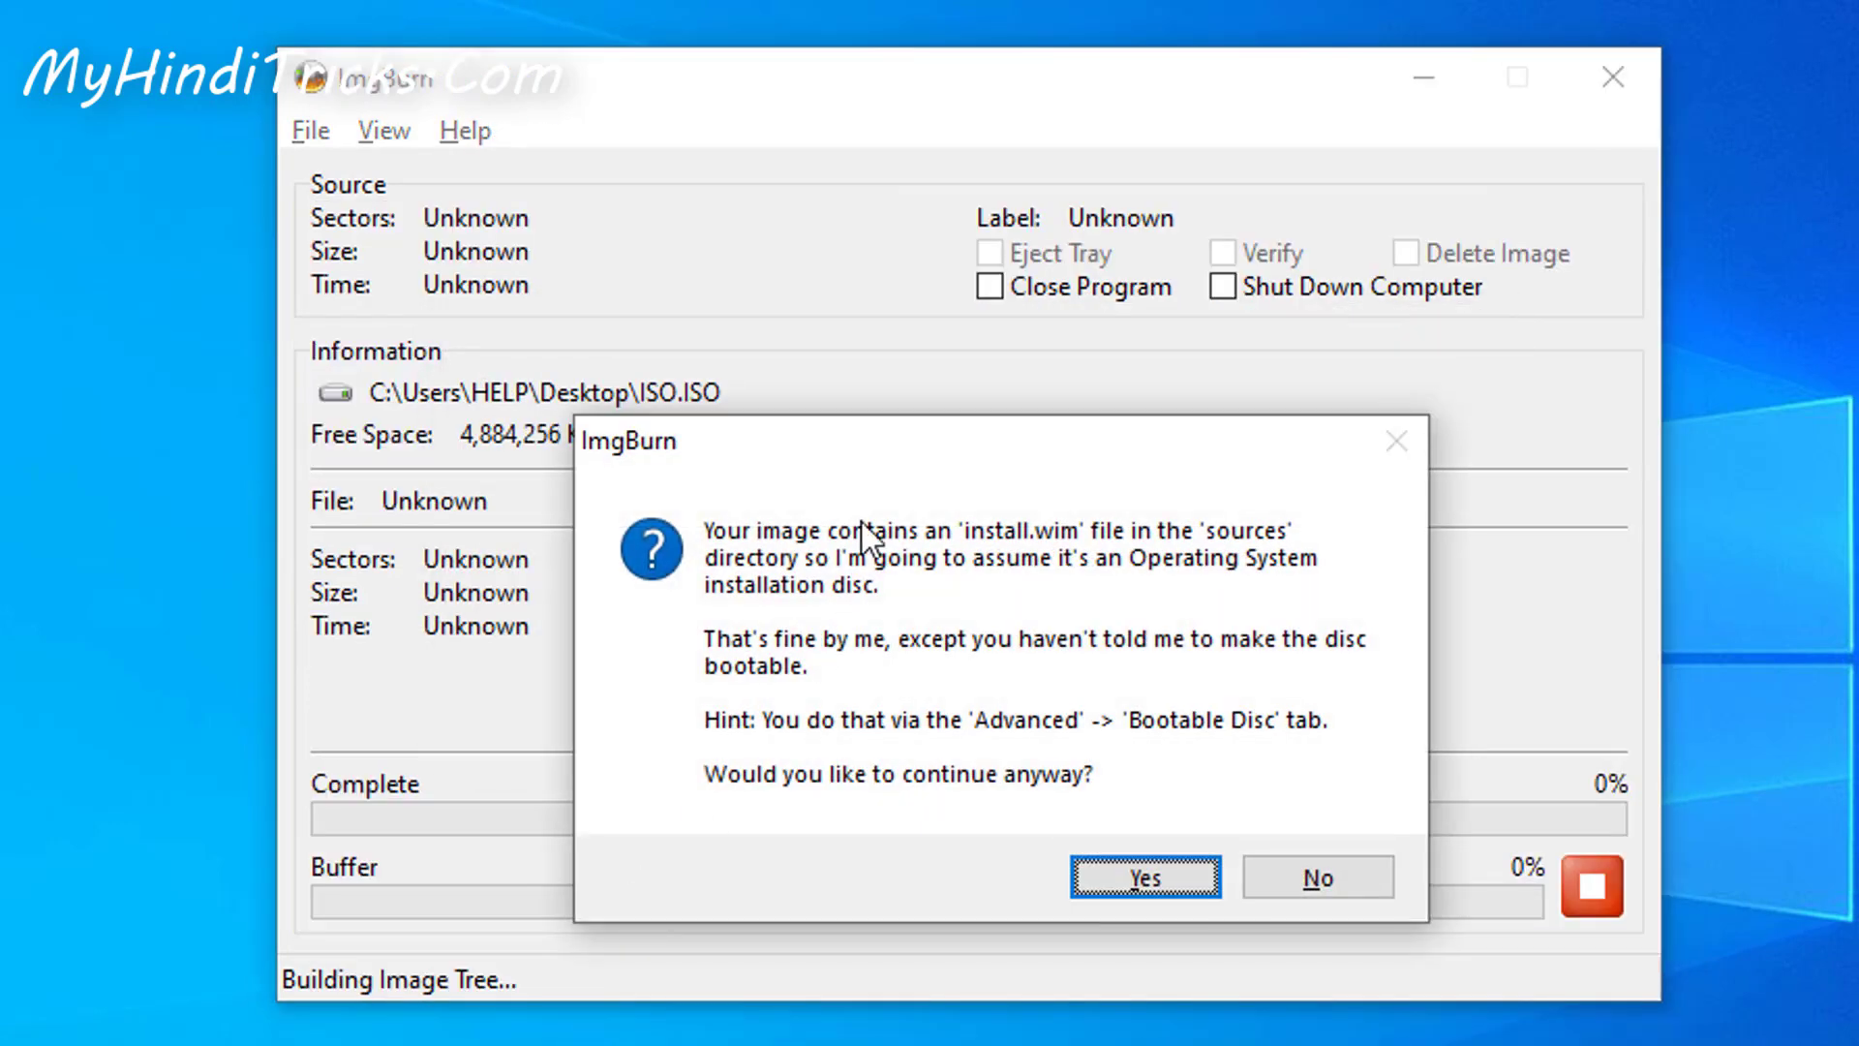
left_click_drag(881, 428, 777, 374)
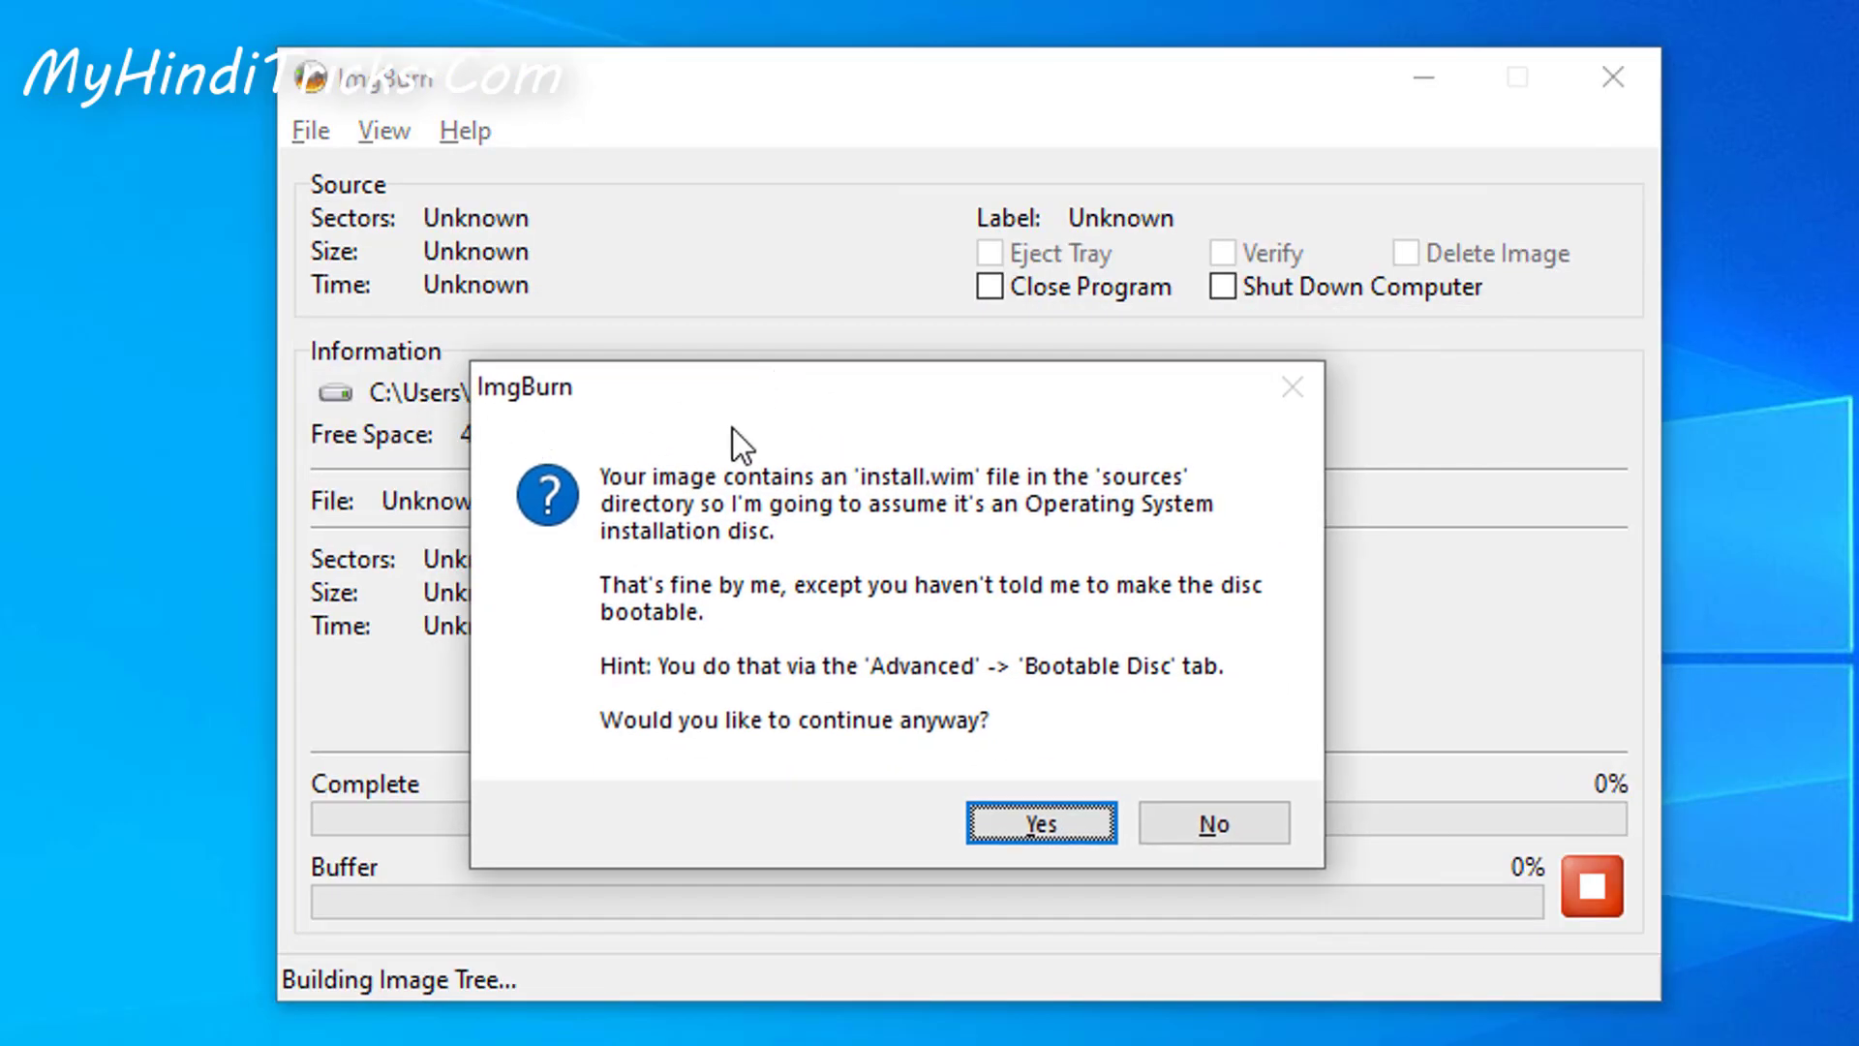
left_click(1004, 819)
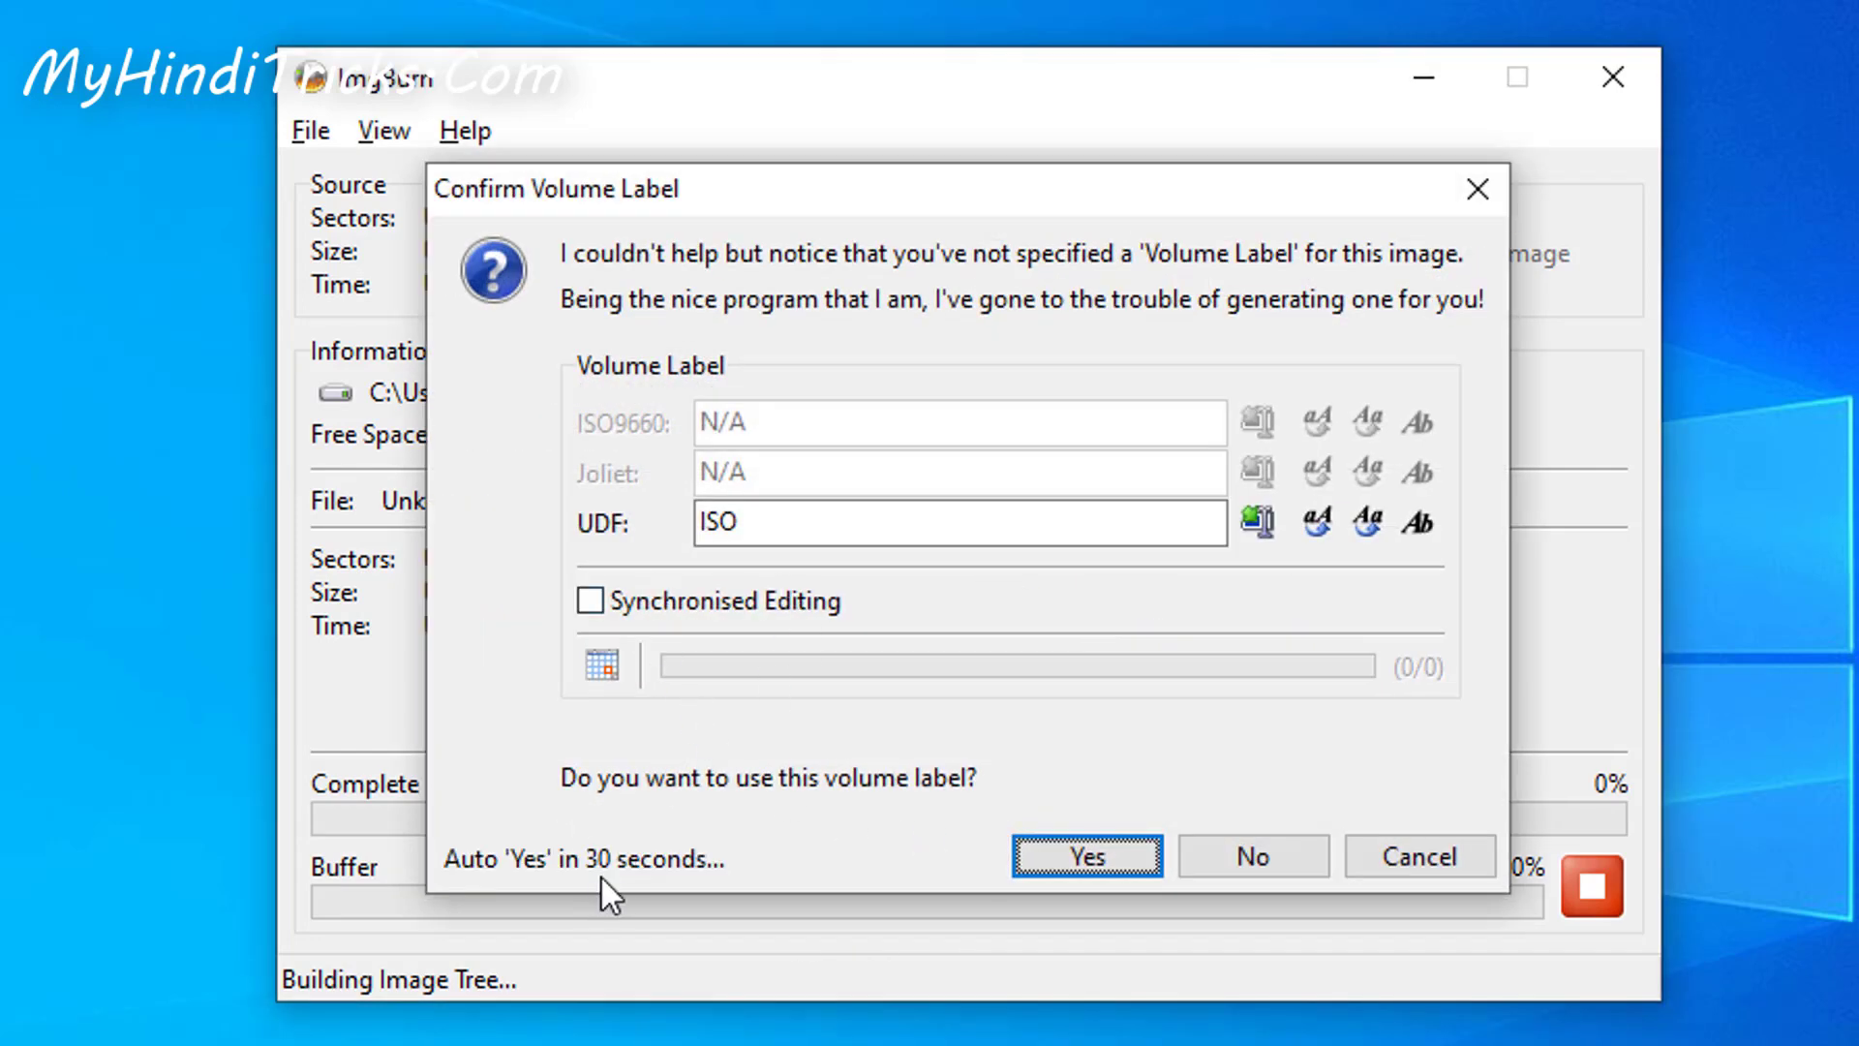
left_click(1061, 869)
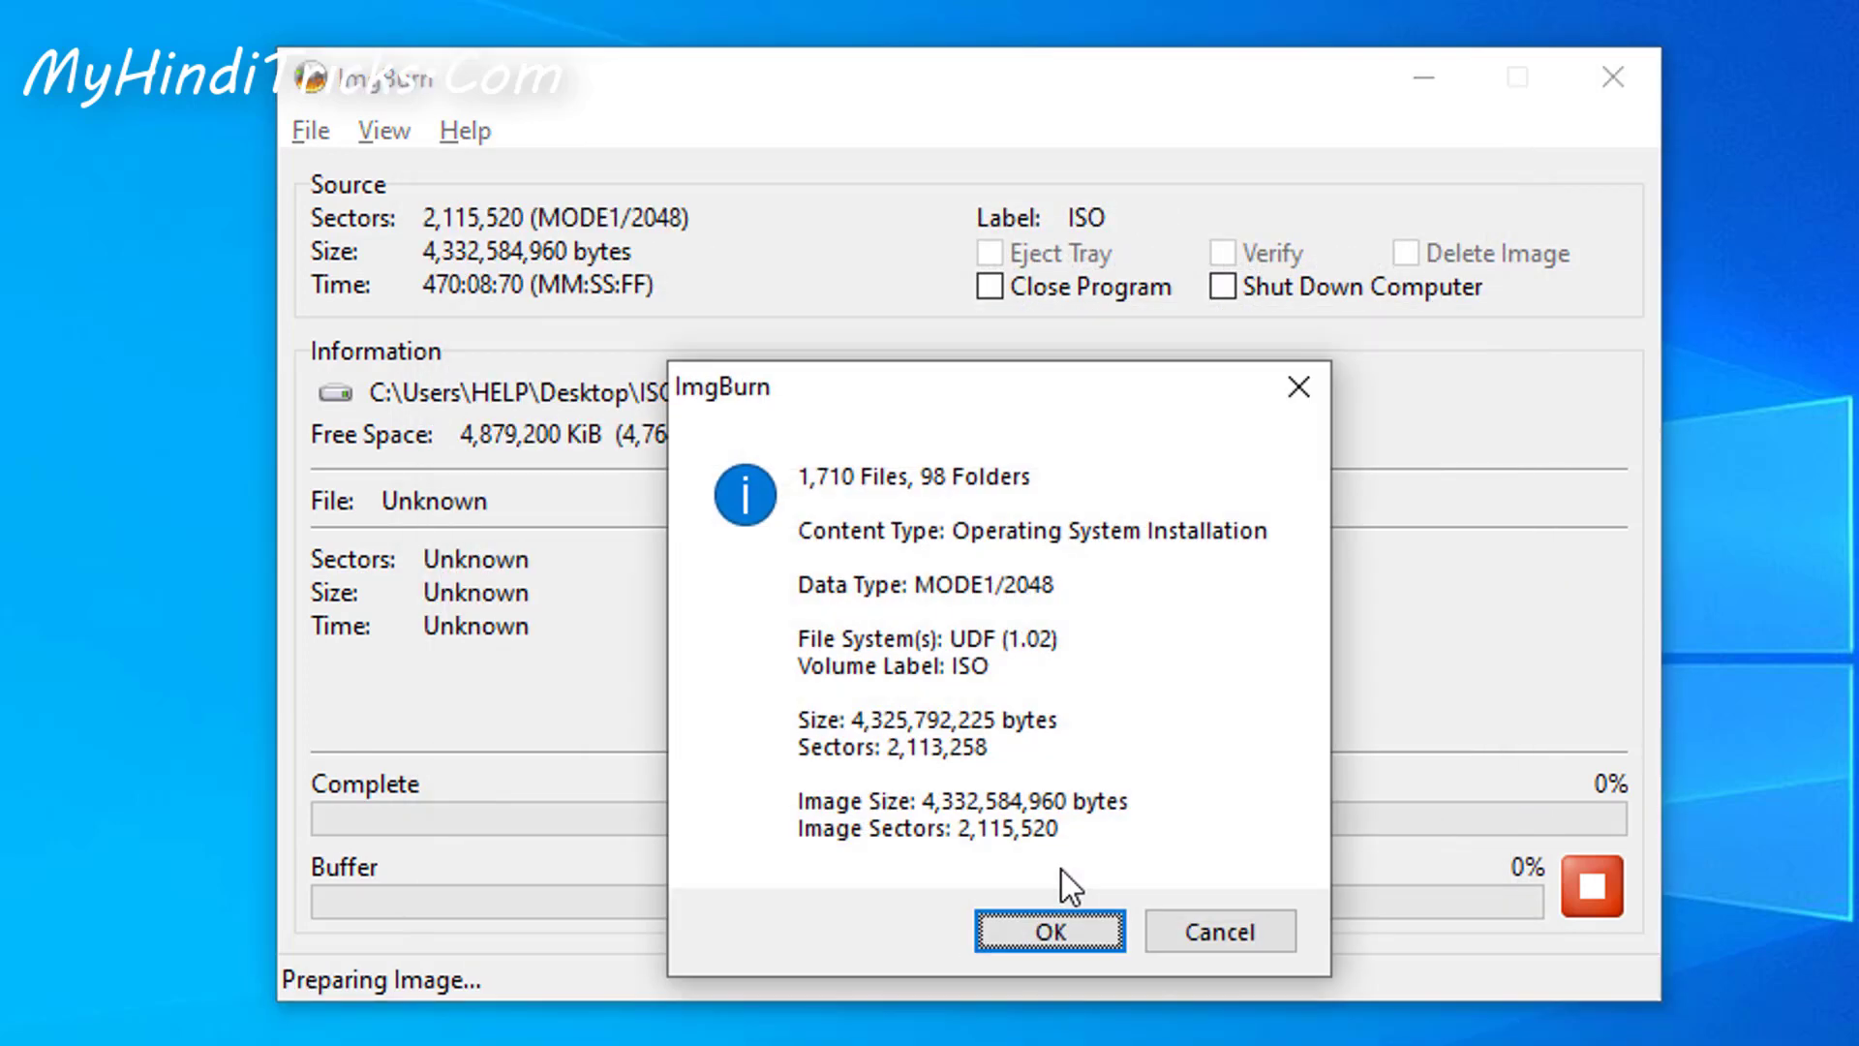
left_click_drag(985, 398, 939, 287)
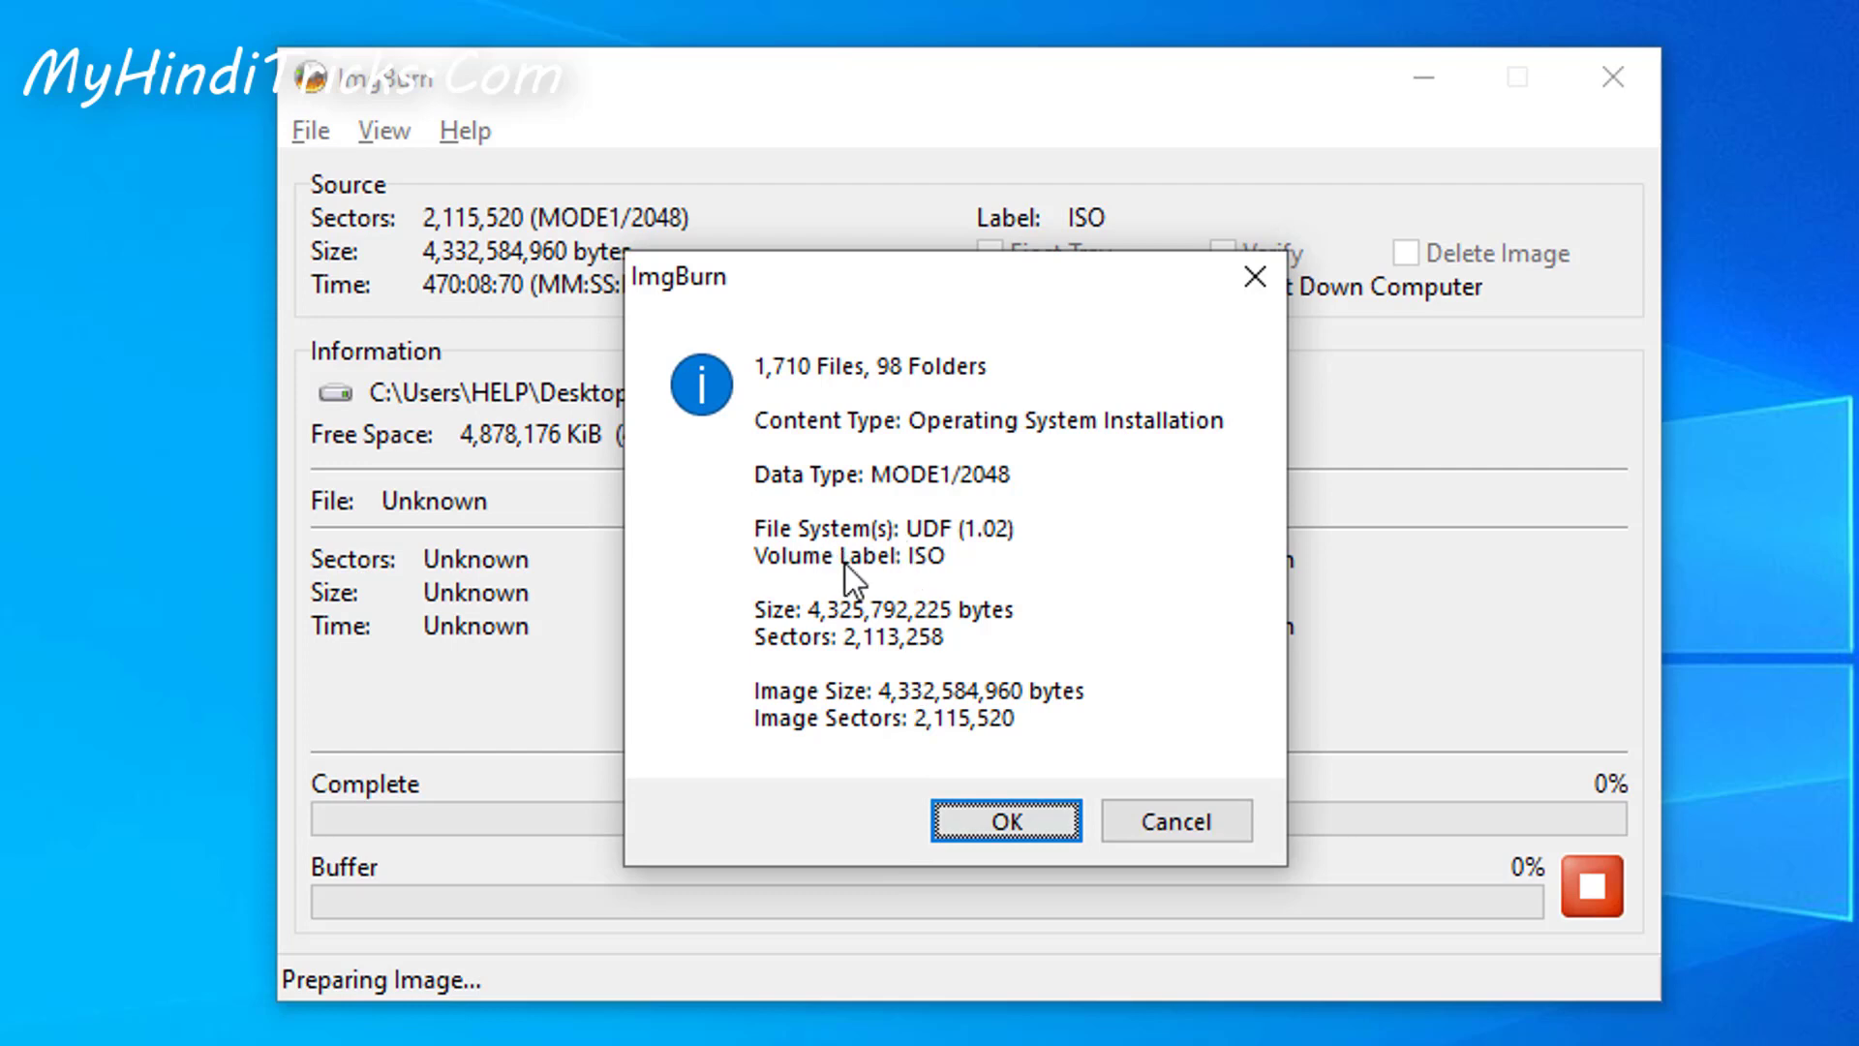
left_click(996, 822)
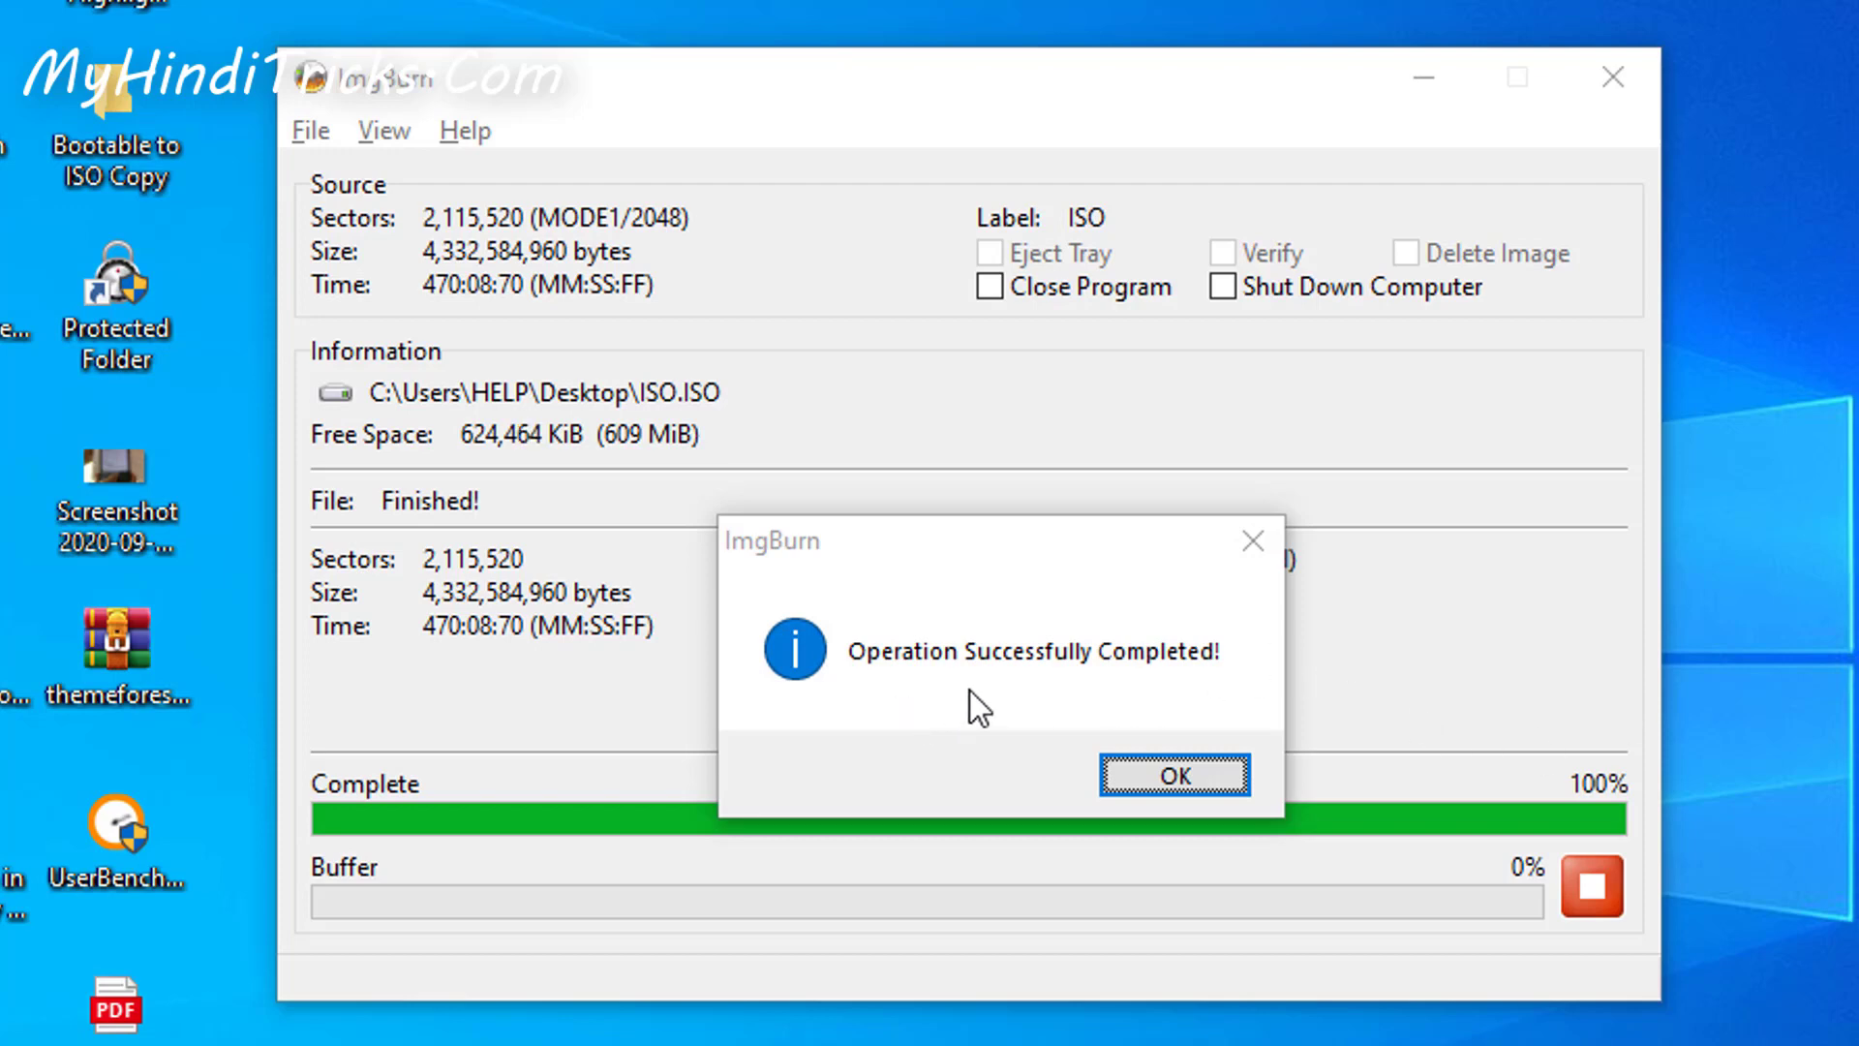
left_click(1172, 775)
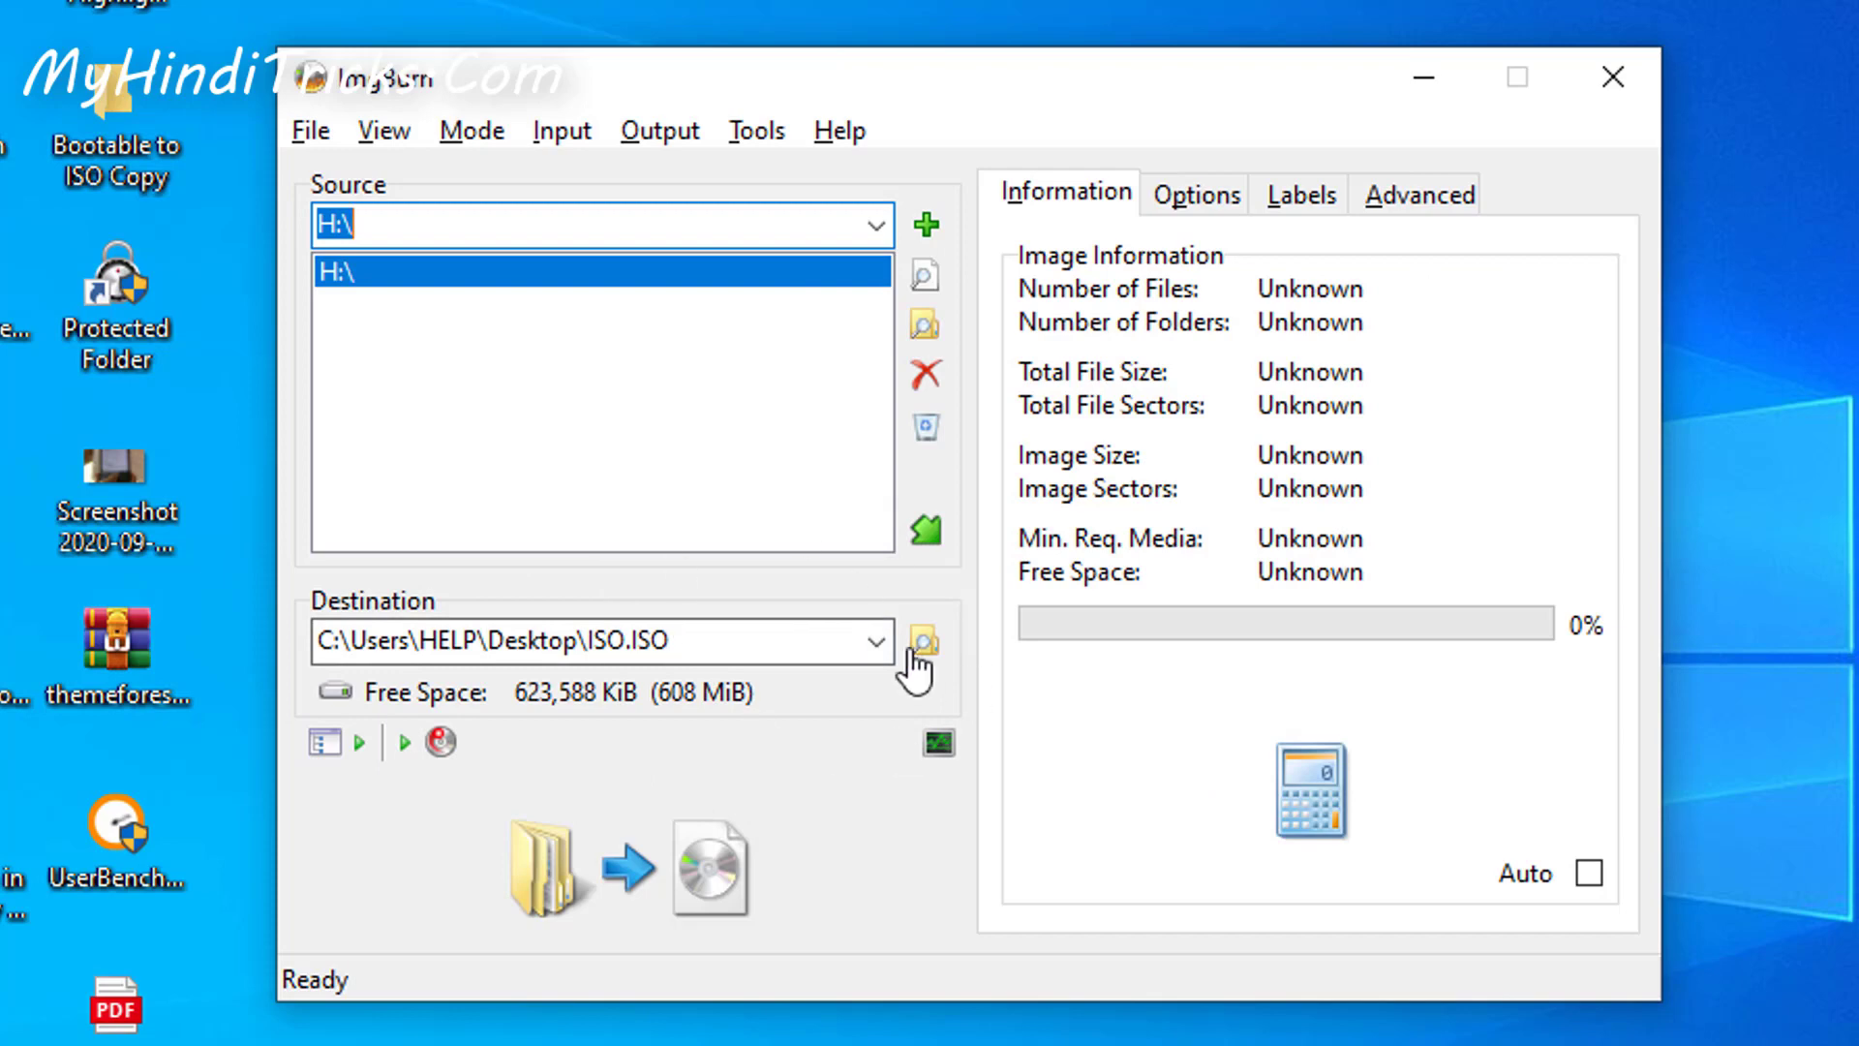
left_click(1590, 78)
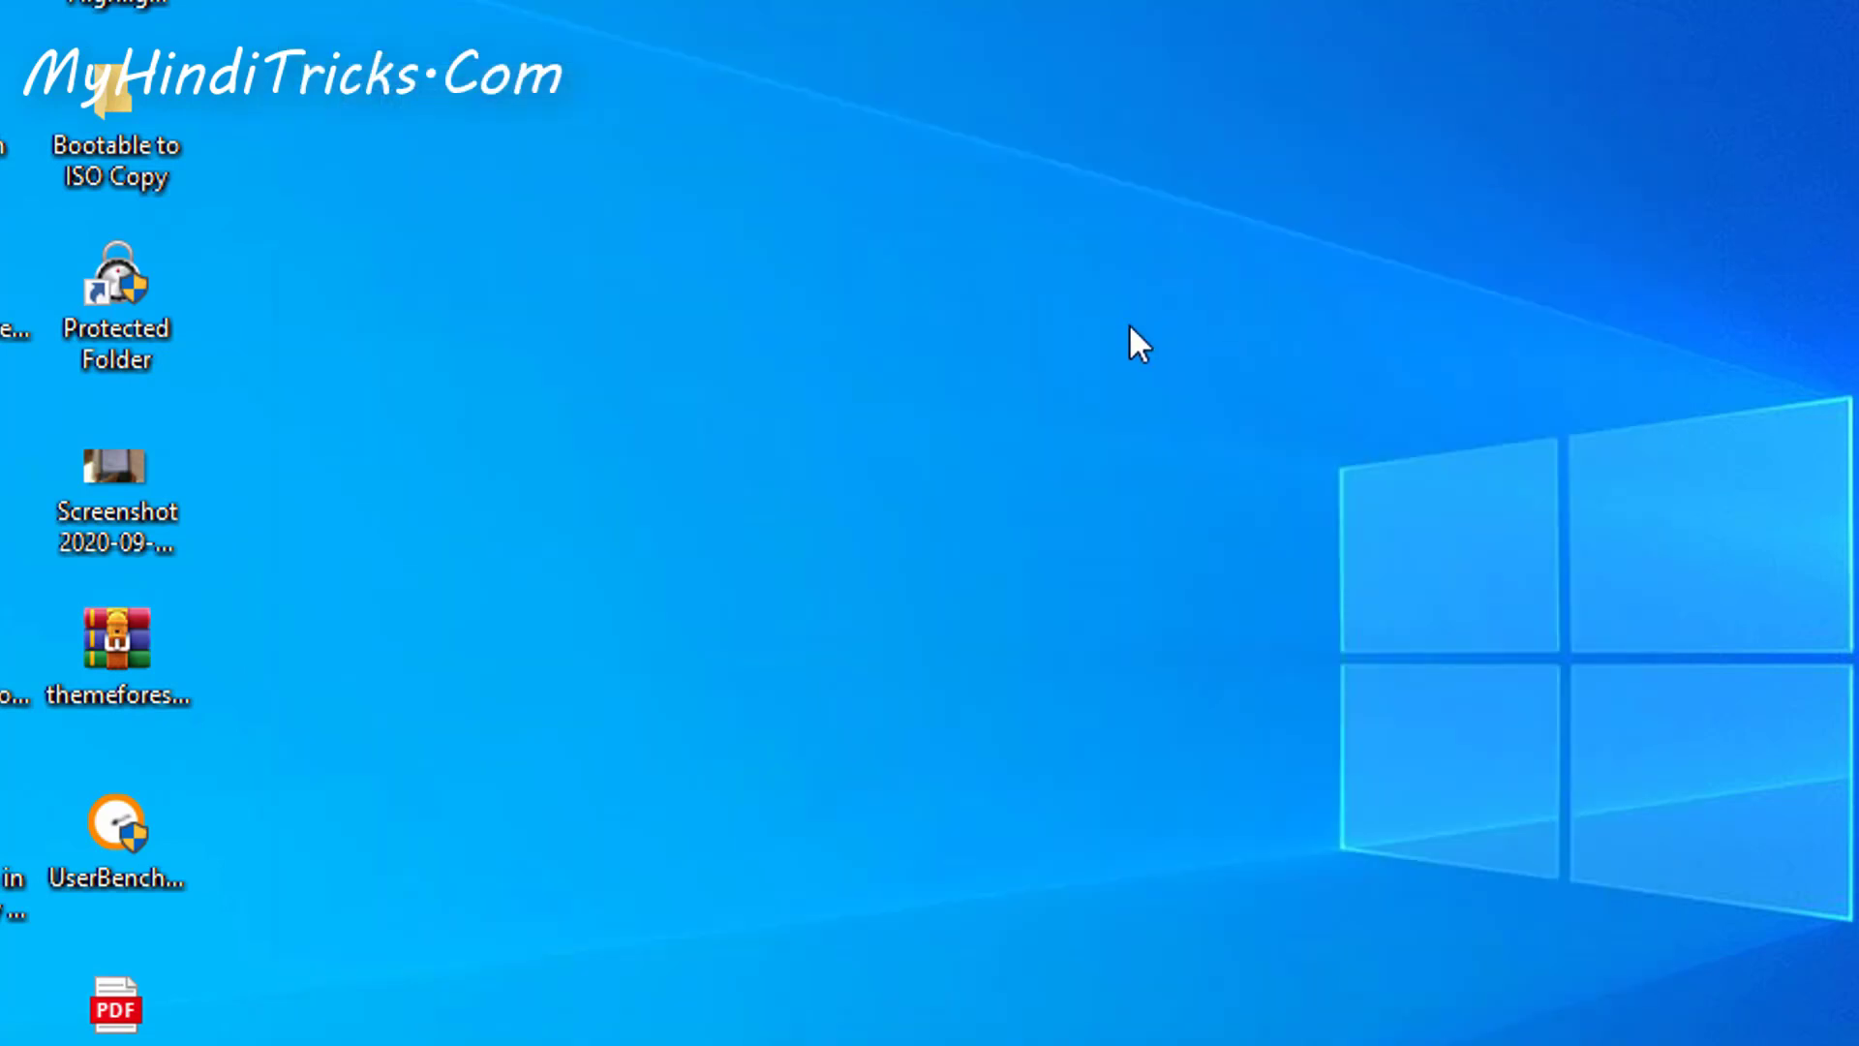
- Locate the new ISO file on the desktop and refresh the desktop
left_click_drag(1071, 147, 1069, 145)
right_click(1166, 209)
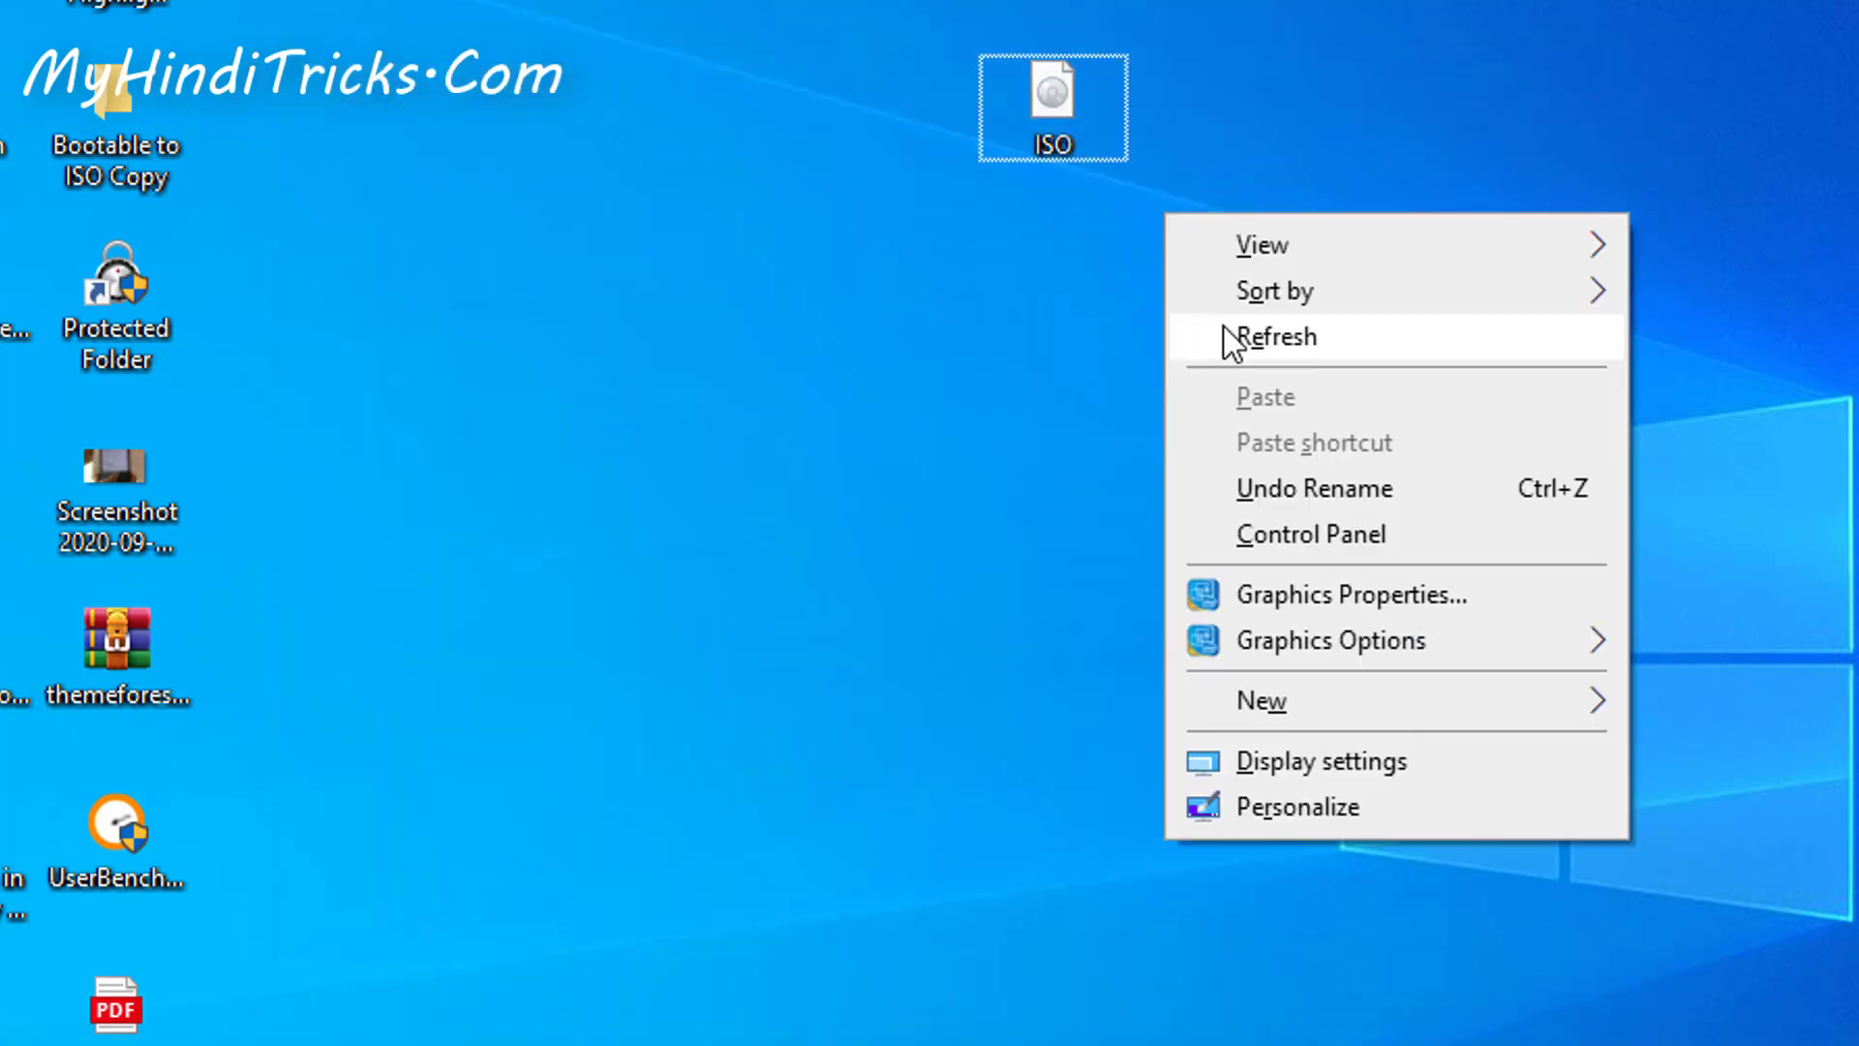
left_click(1224, 338)
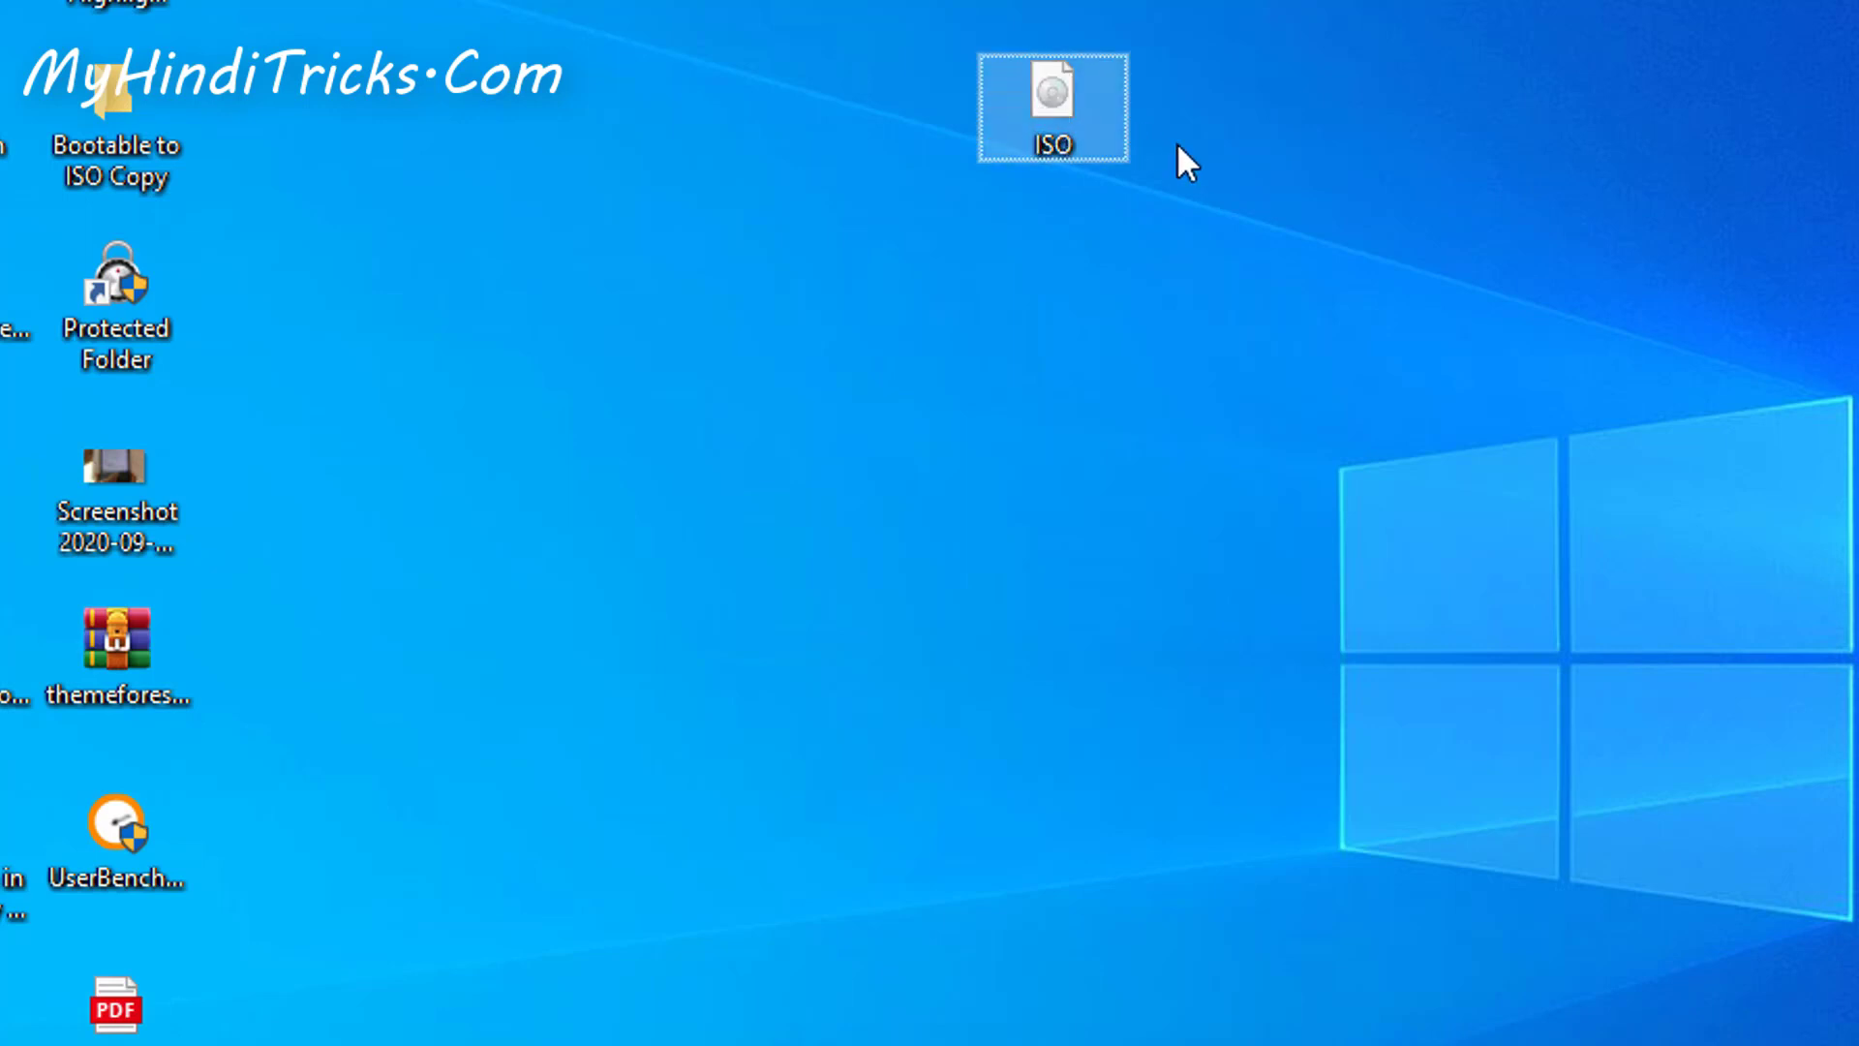
right_click(1177, 141)
left_click(1234, 268)
- Check the size of the ISO file in its properties, close them, and refresh the desktop
mouse_move(1089, 110)
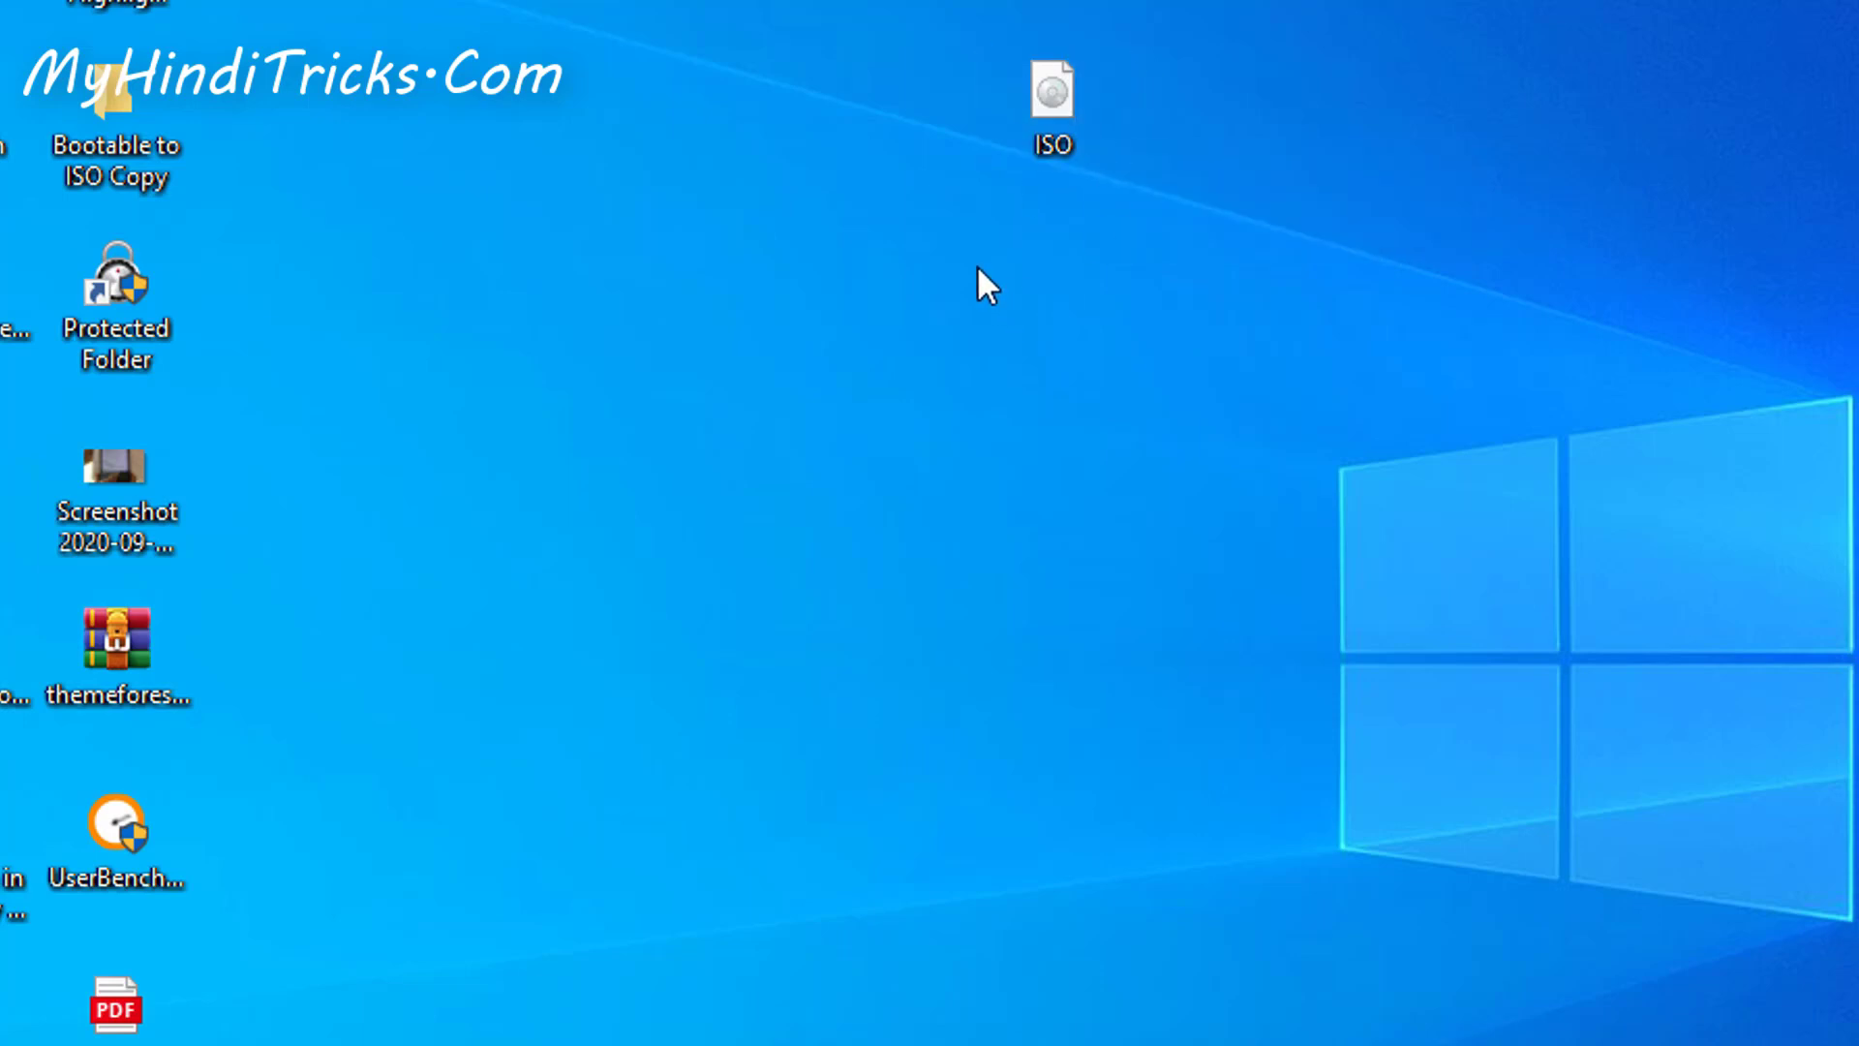
right_click(1056, 134)
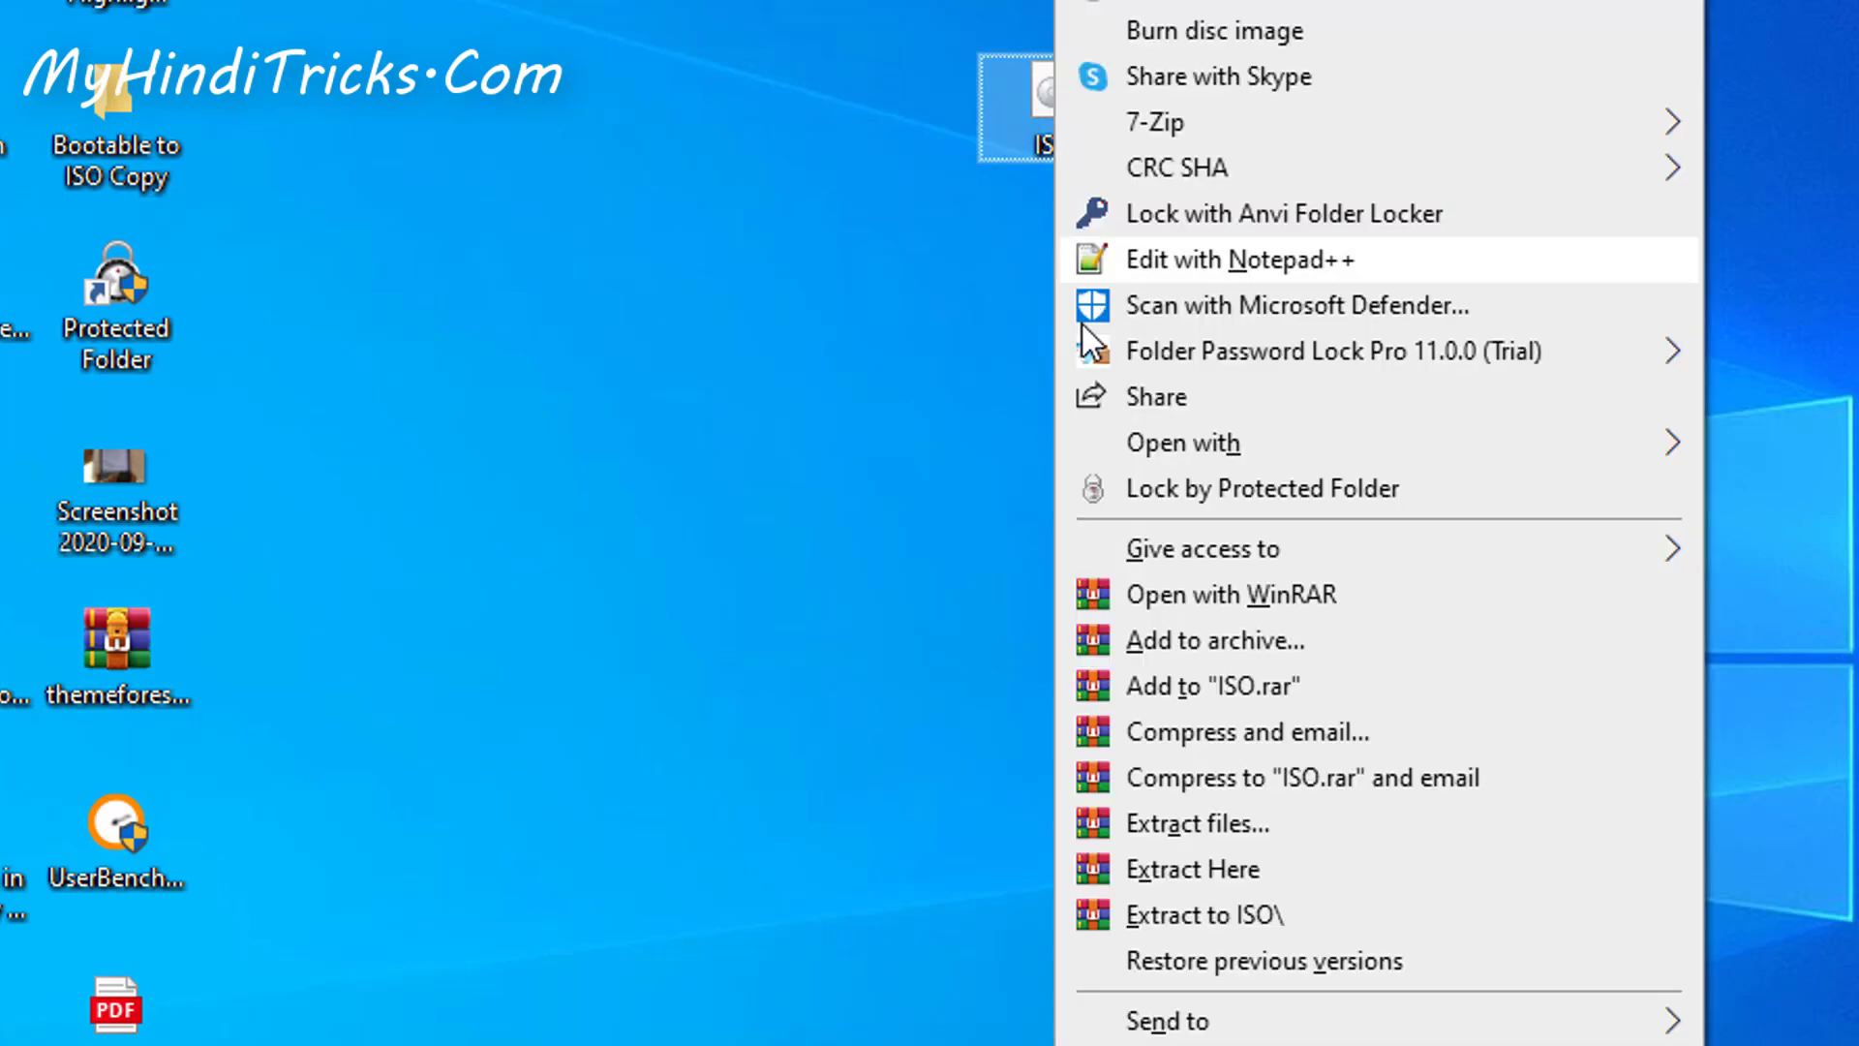
key("r")
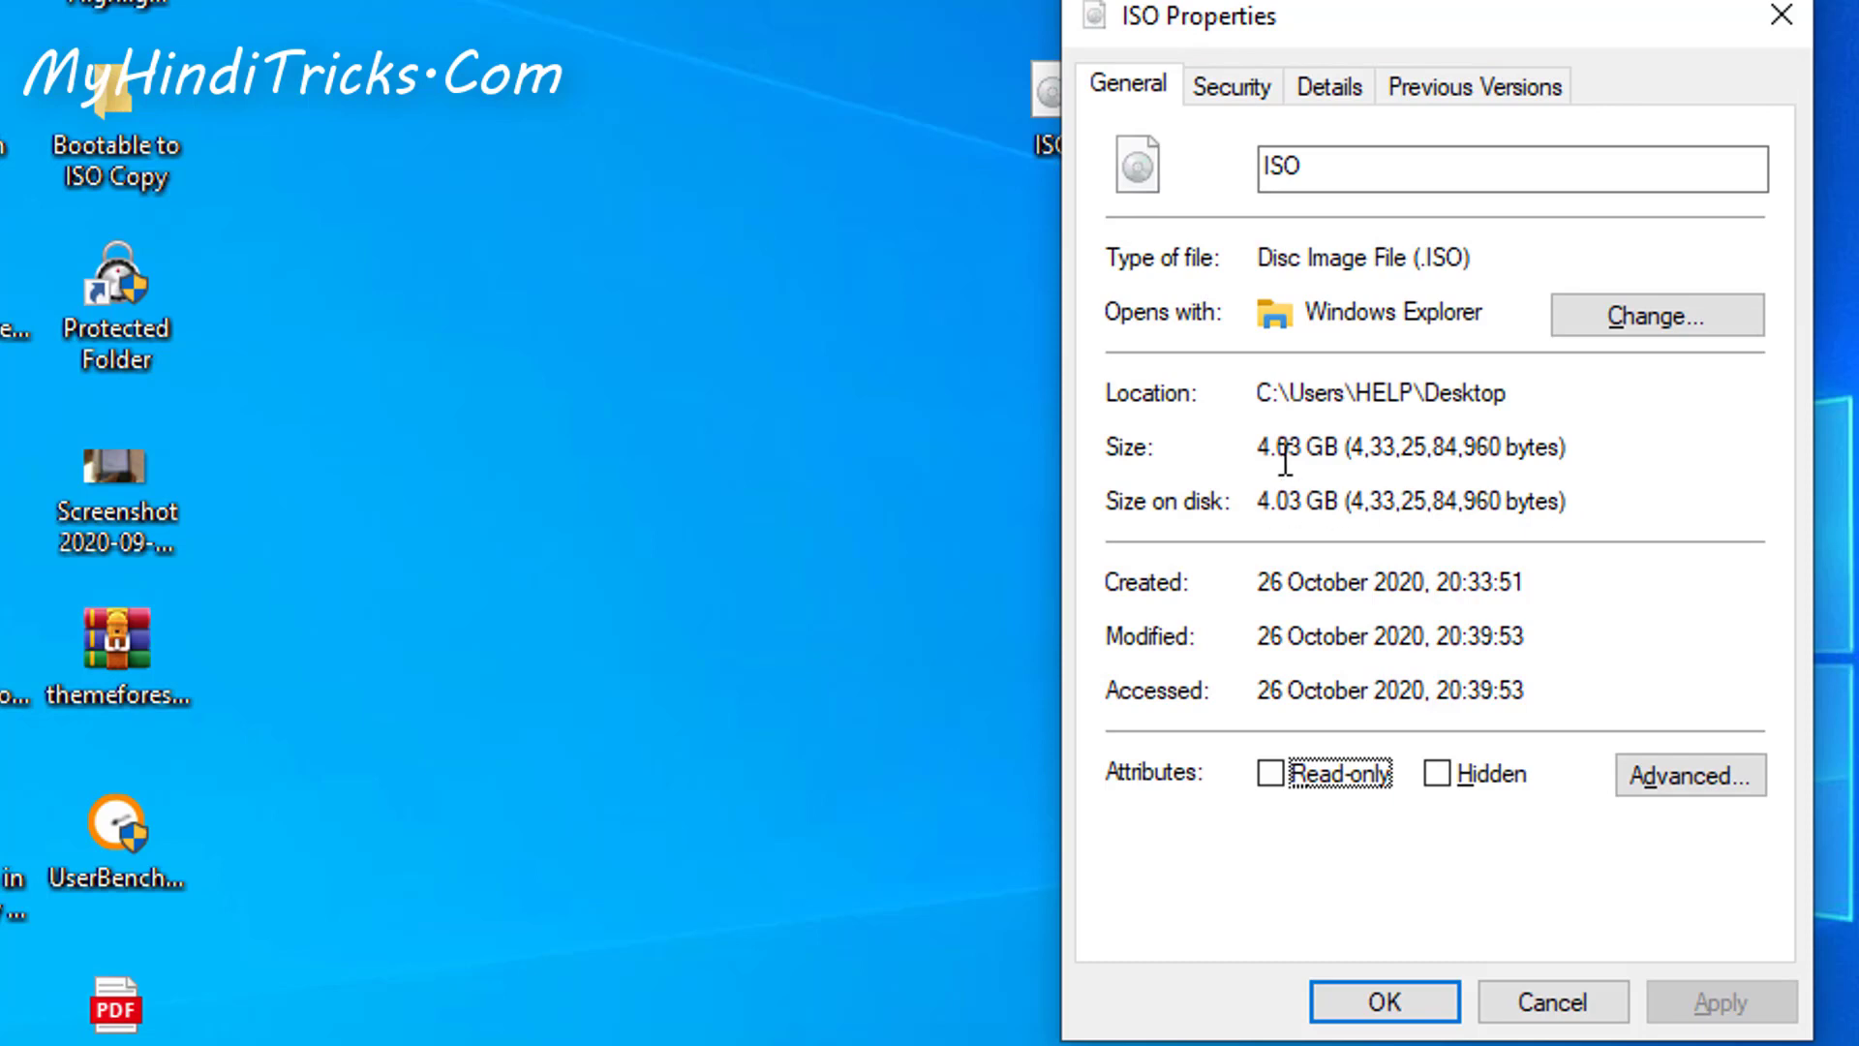
left_click(1782, 15)
right_click(1541, 264)
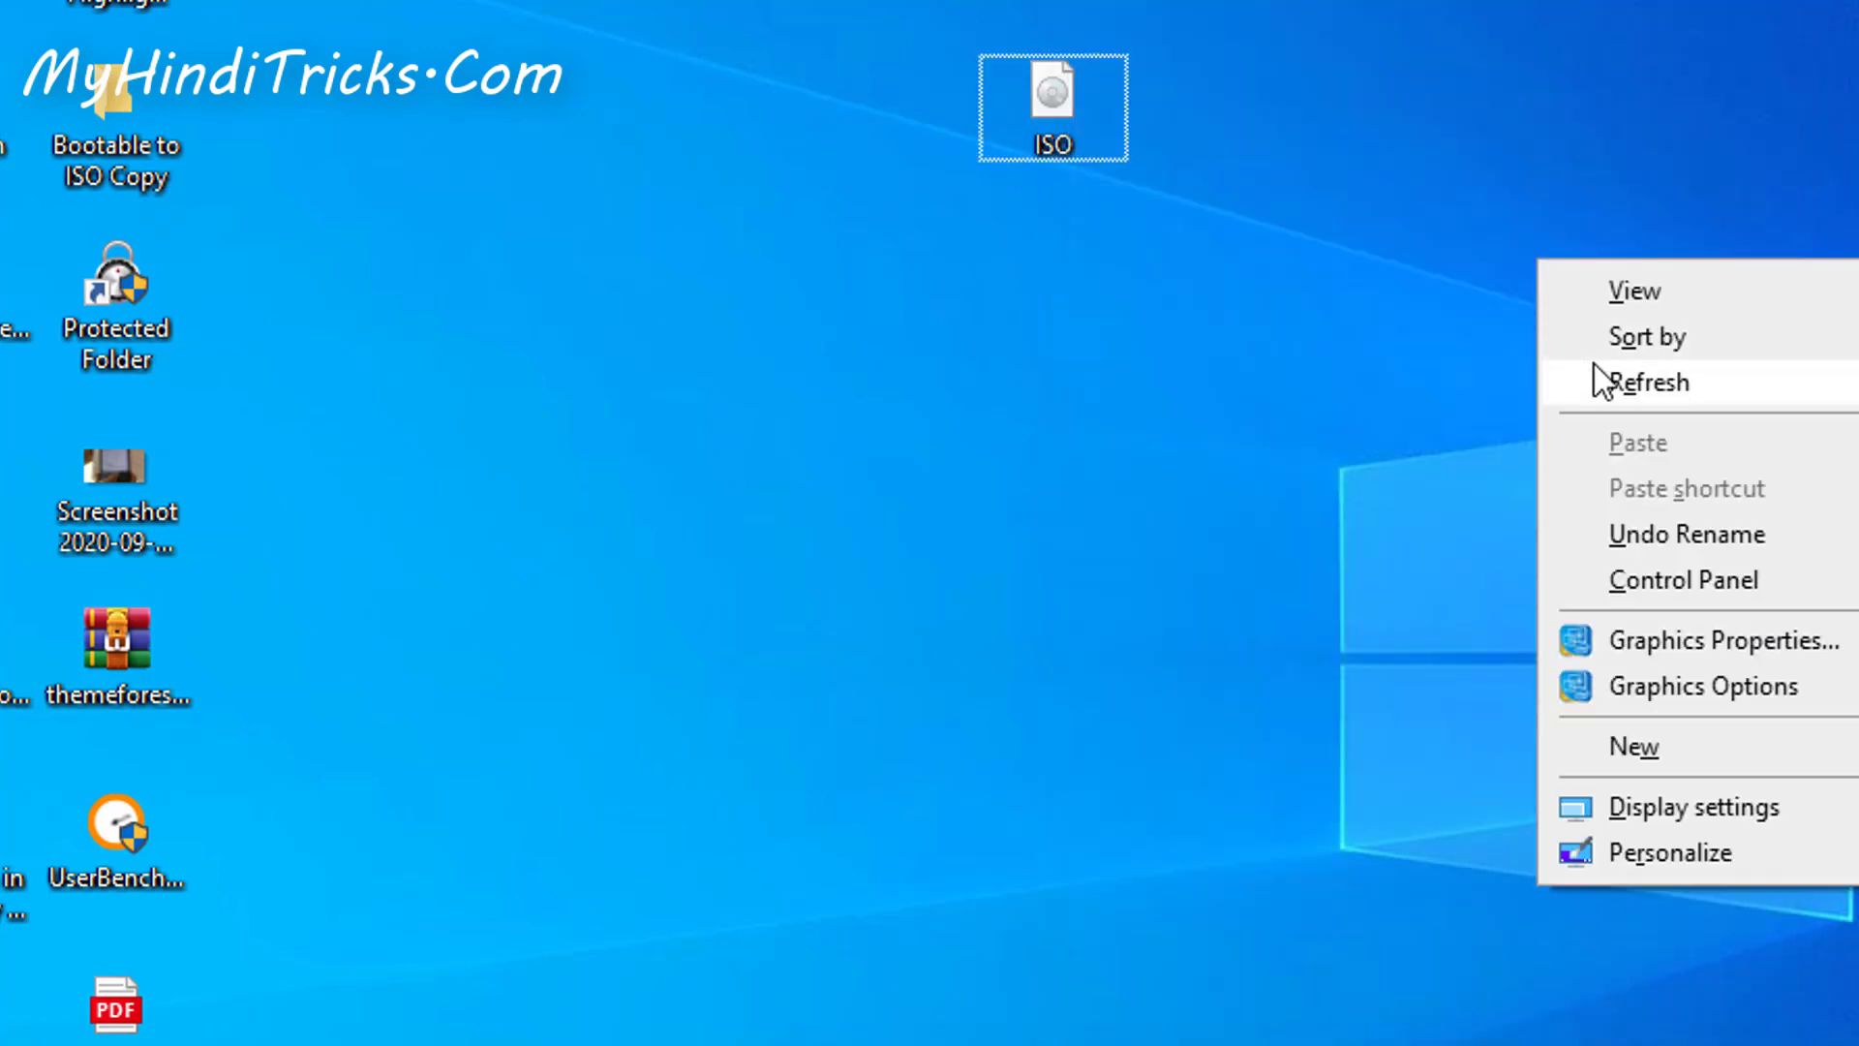
left_click(1599, 381)
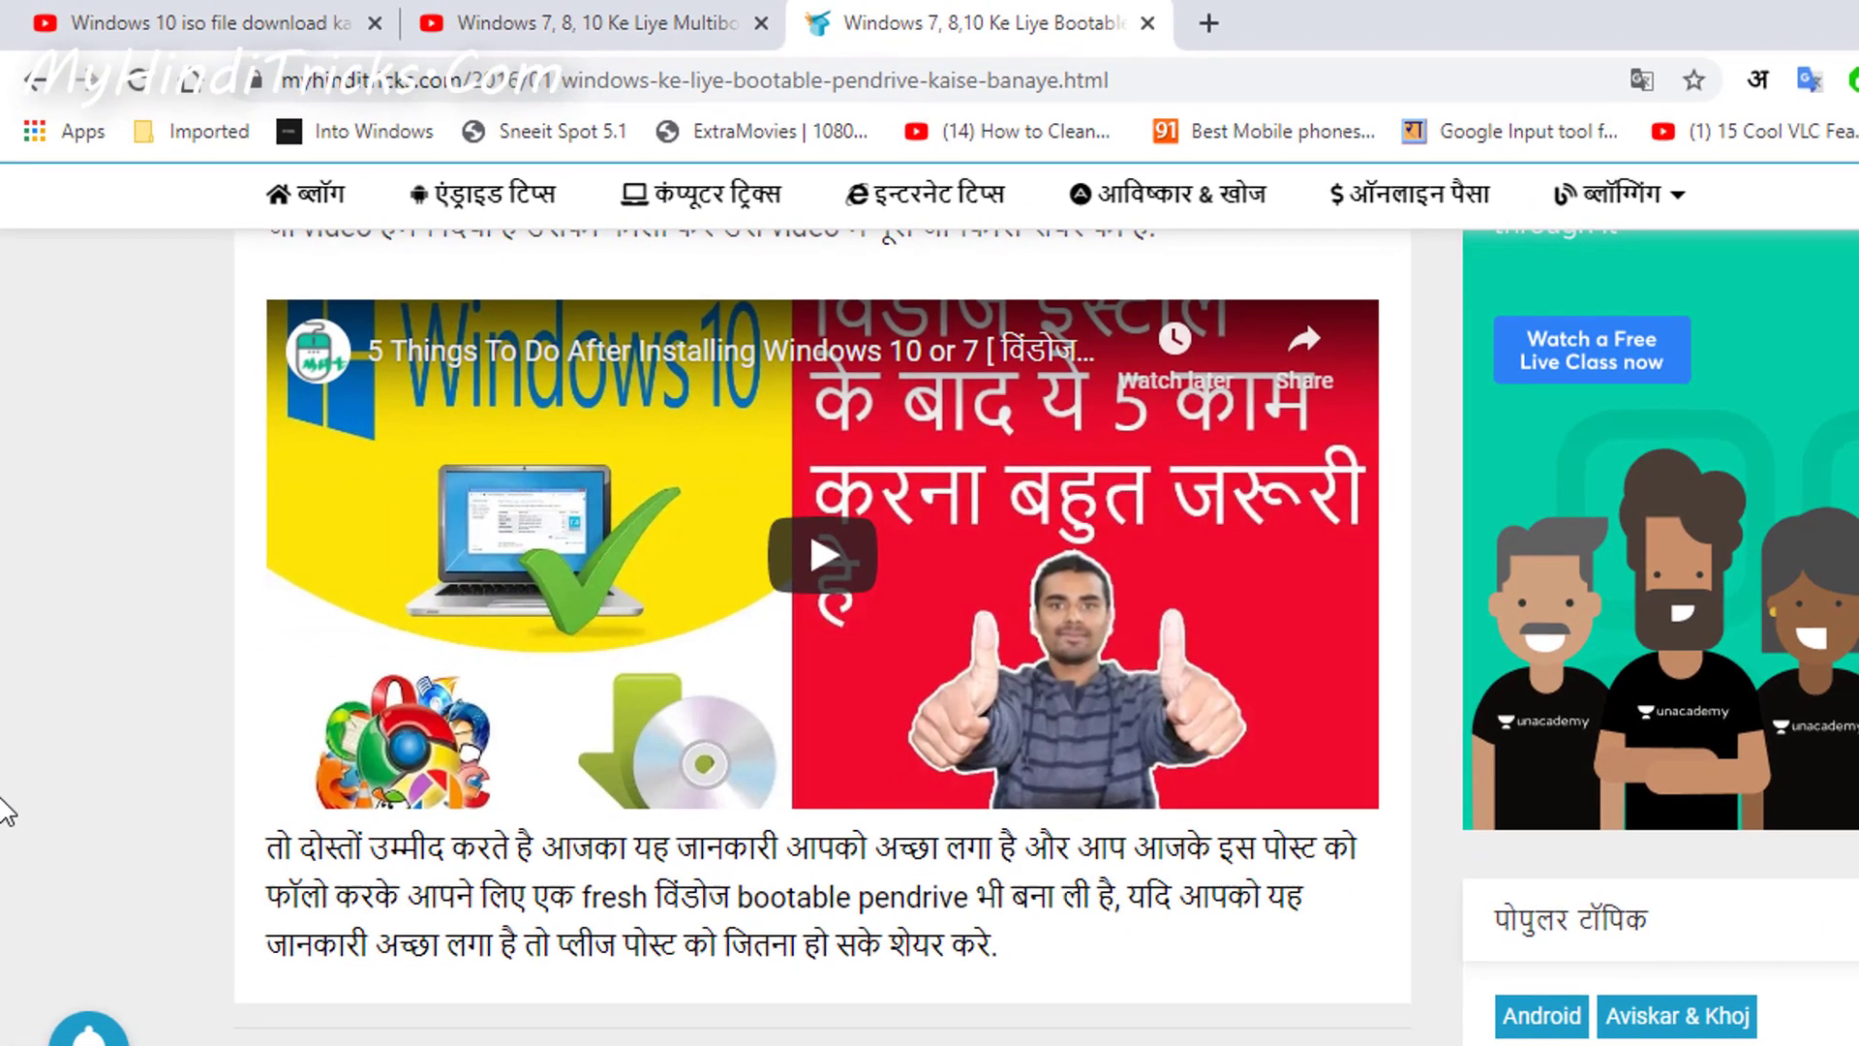
- Look through the MyHindiTricks article on making a bootable pendrive for Windows 7, 8 and 10 in the browser
scroll(20, 835, "up", 15)
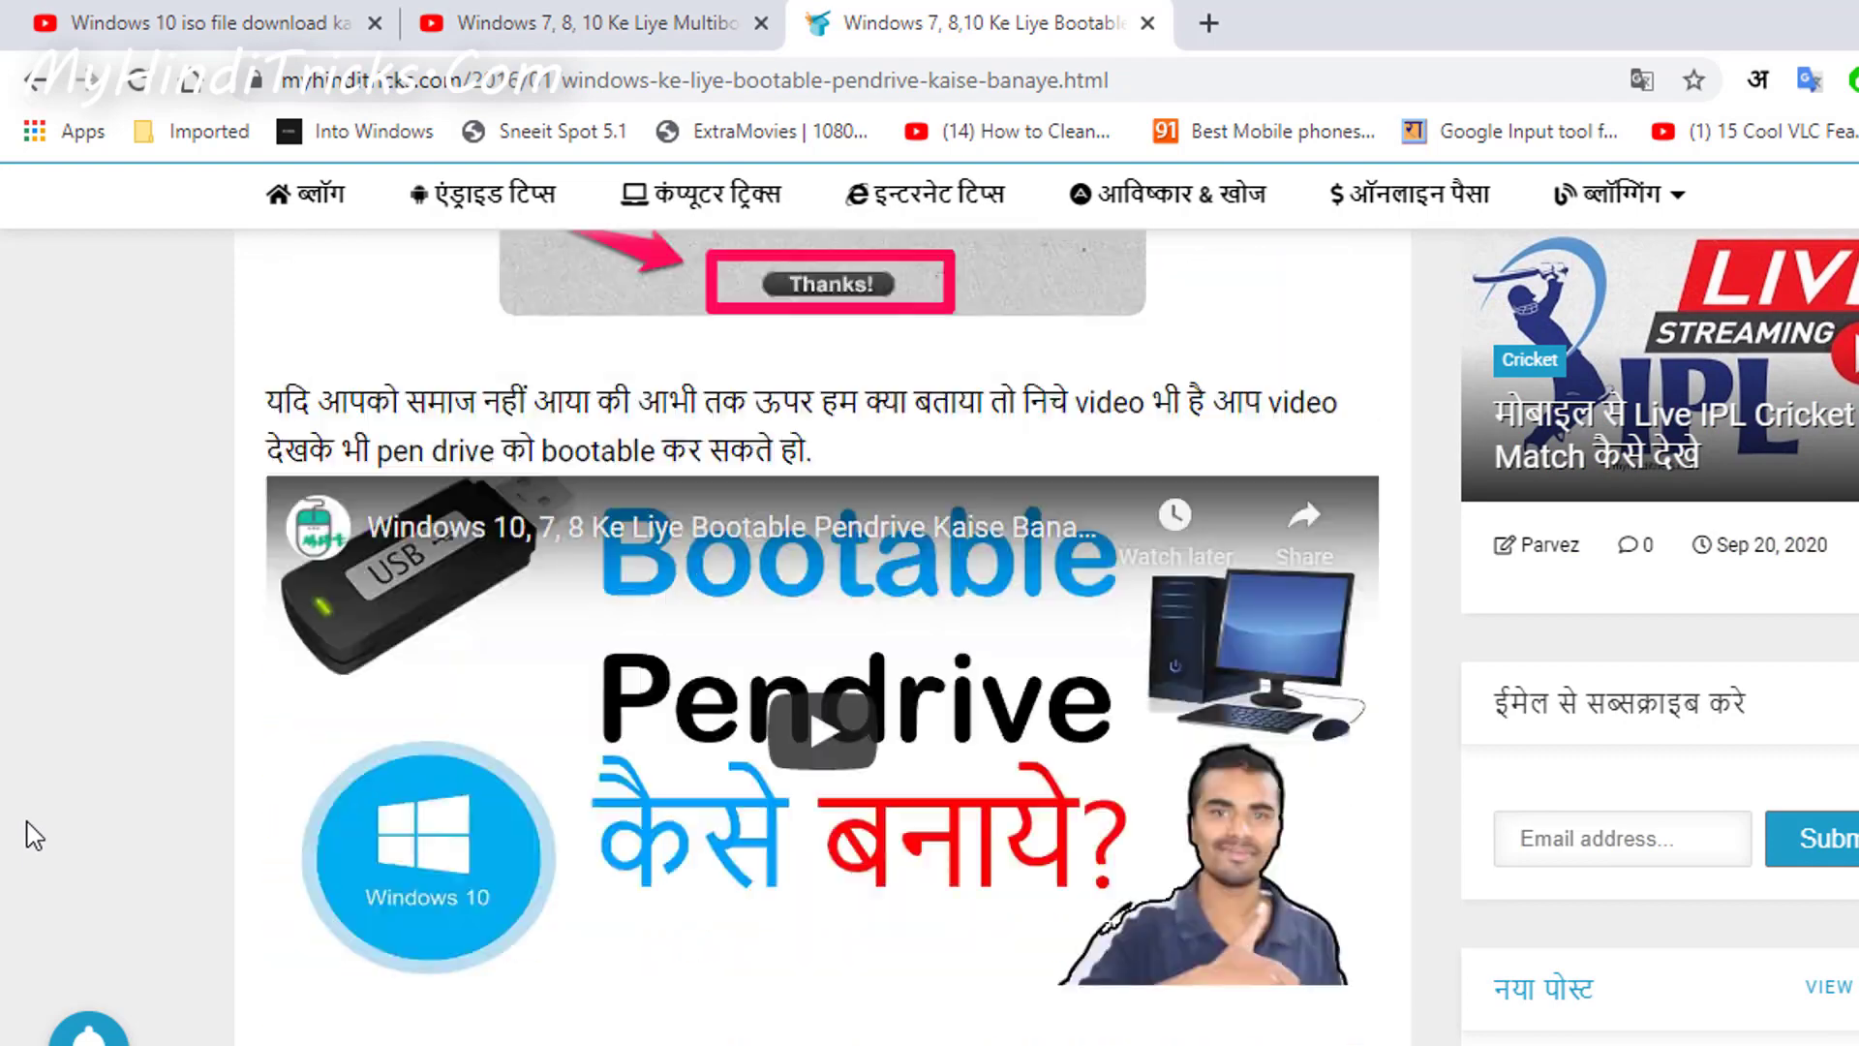
scroll(29, 832, "up", 10)
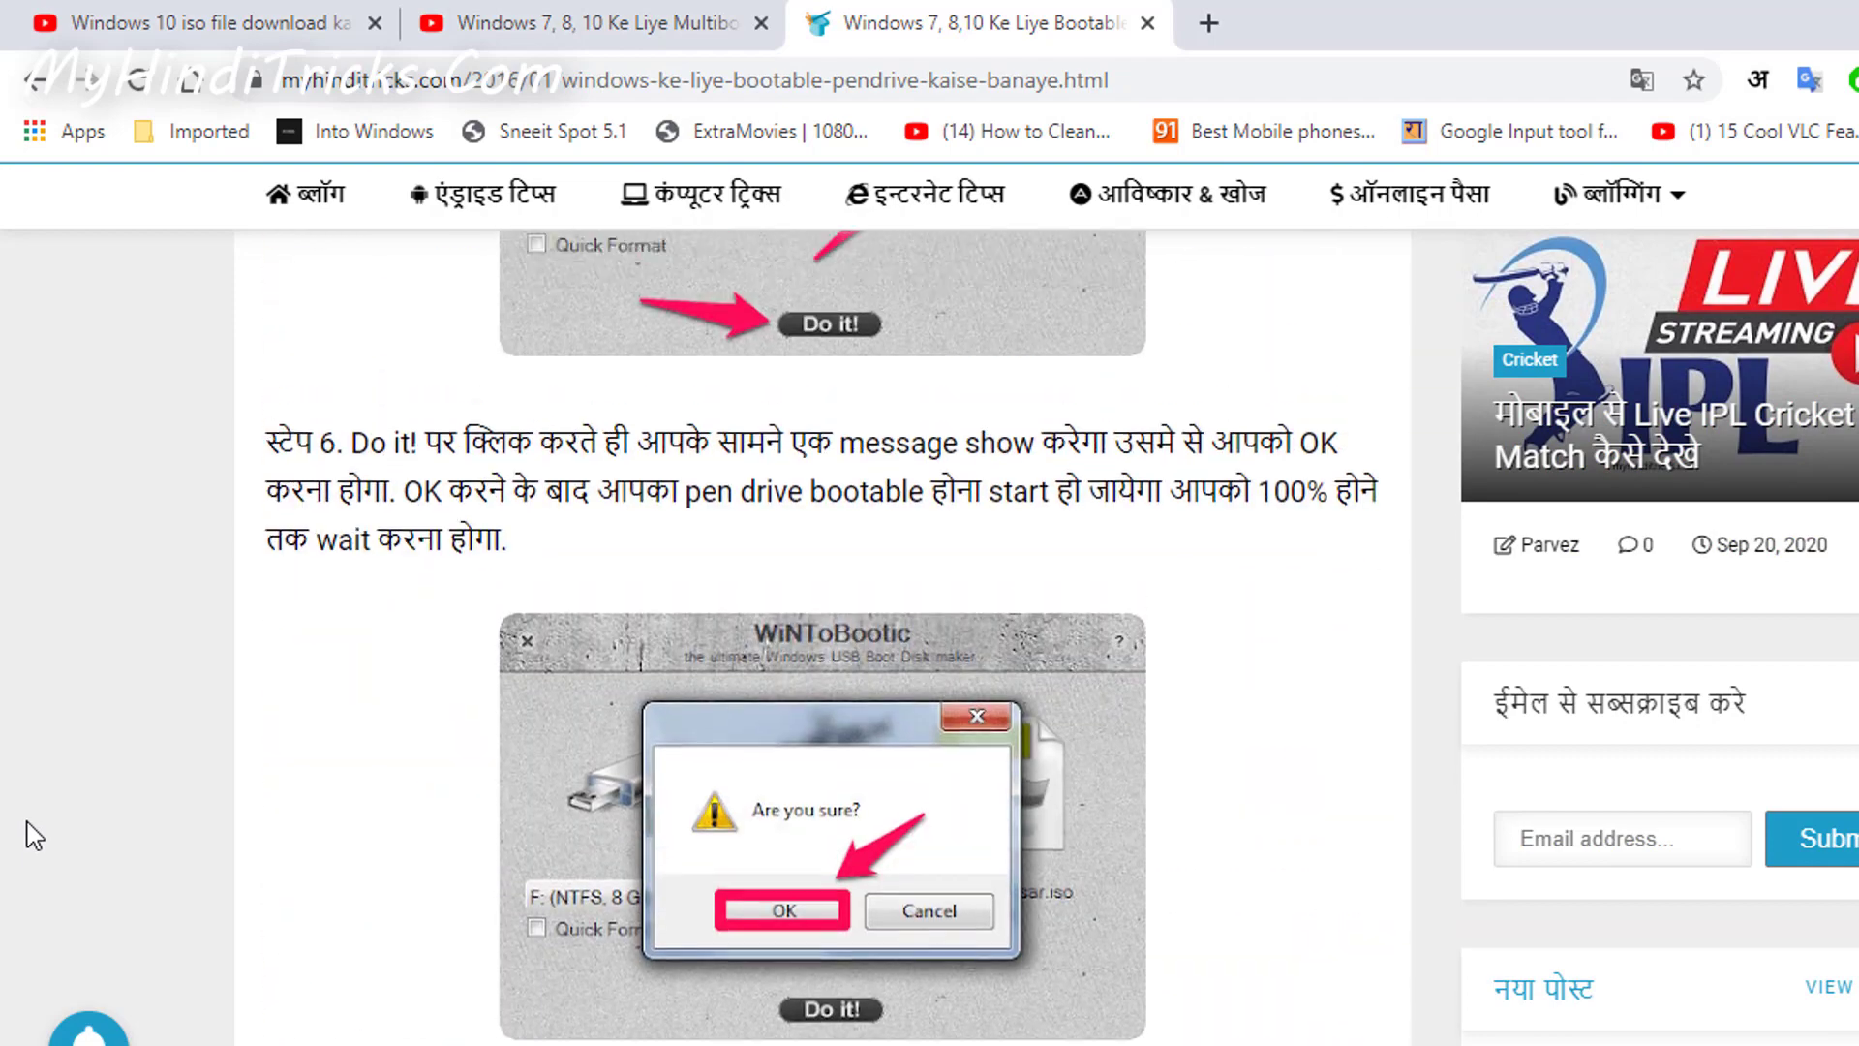
scroll(34, 838, "up", 15)
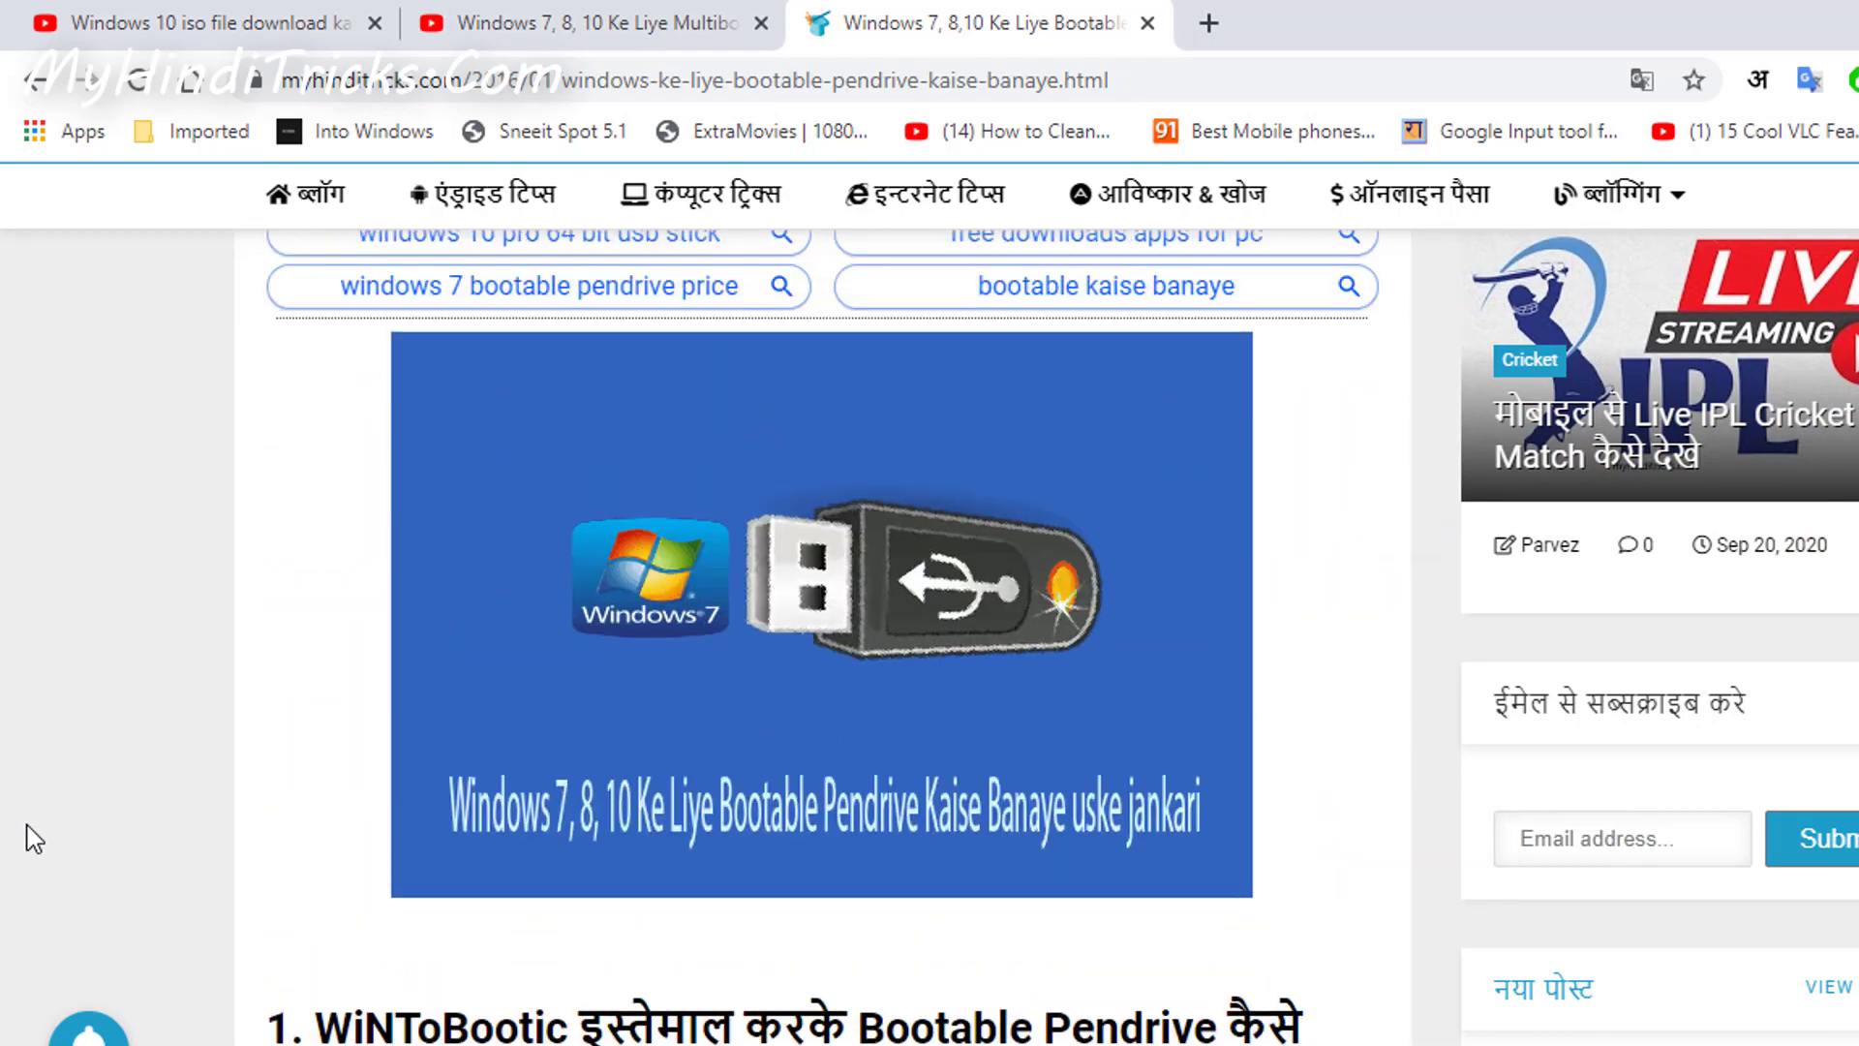
scroll(34, 838, "up", 10)
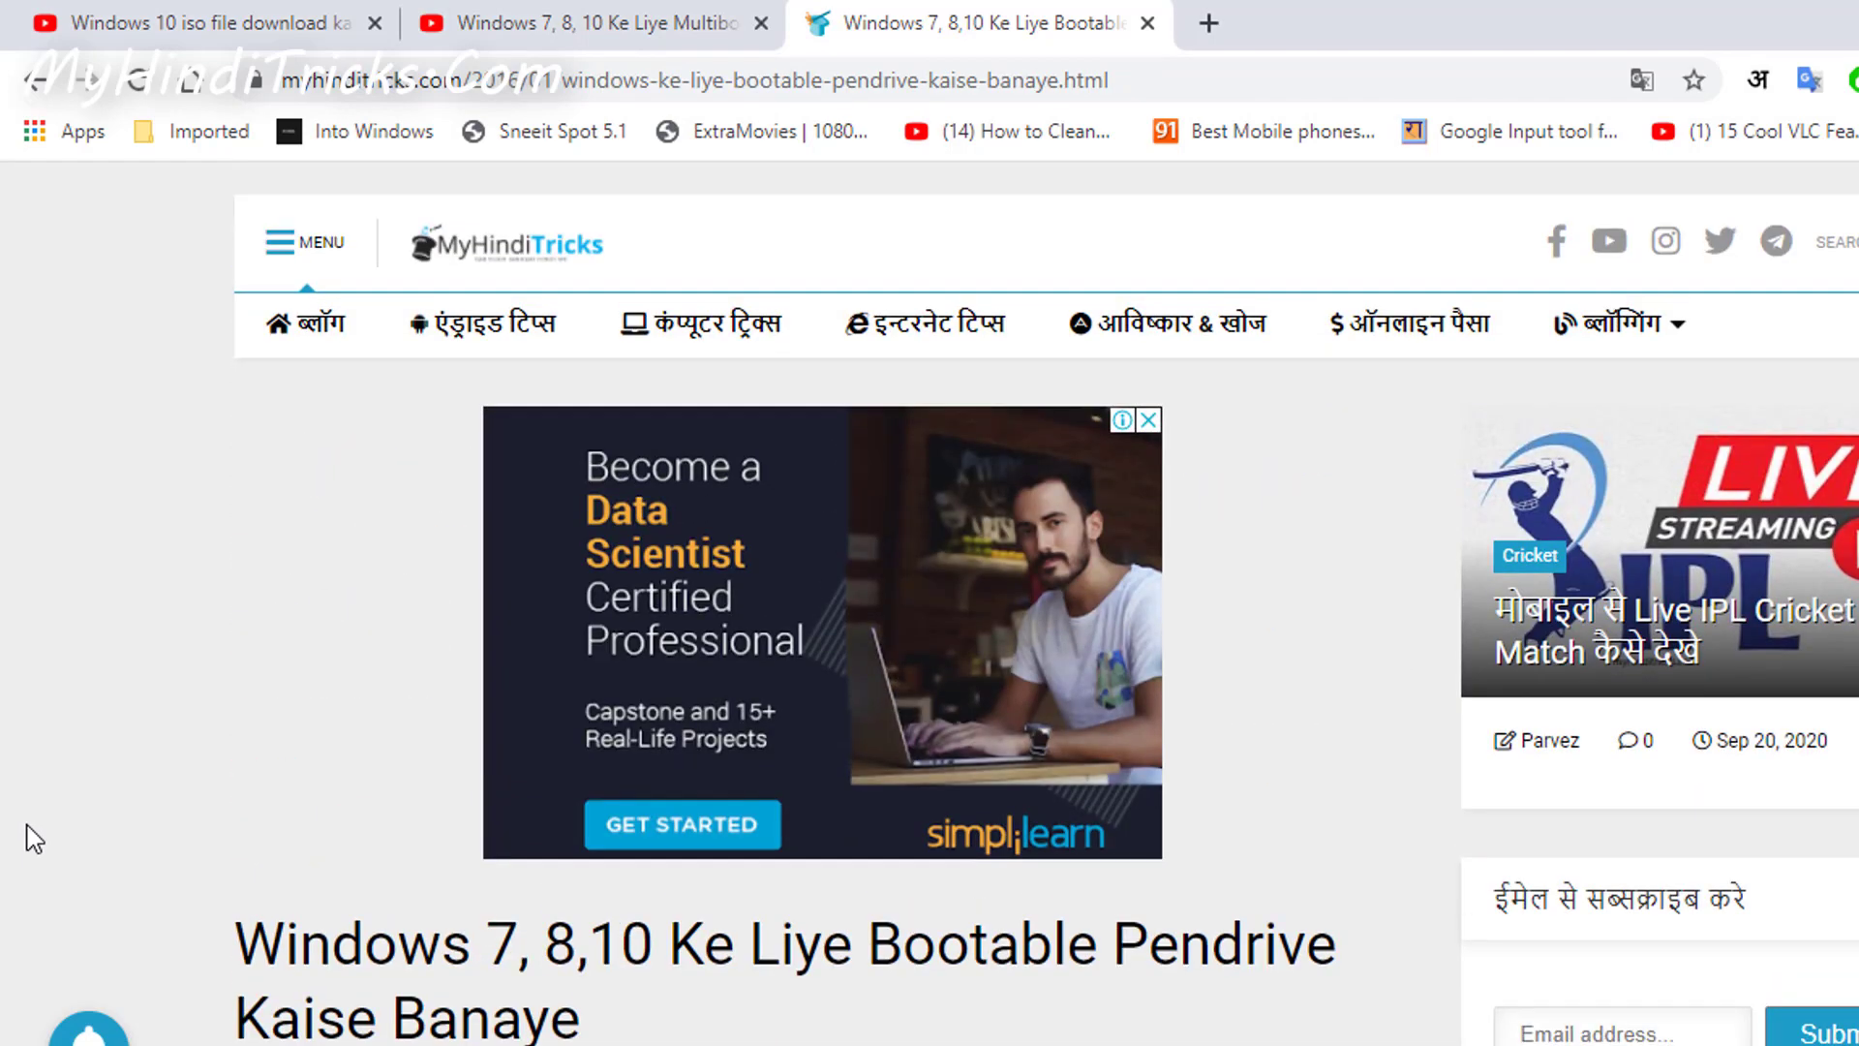
scroll(31, 825, "down", 3)
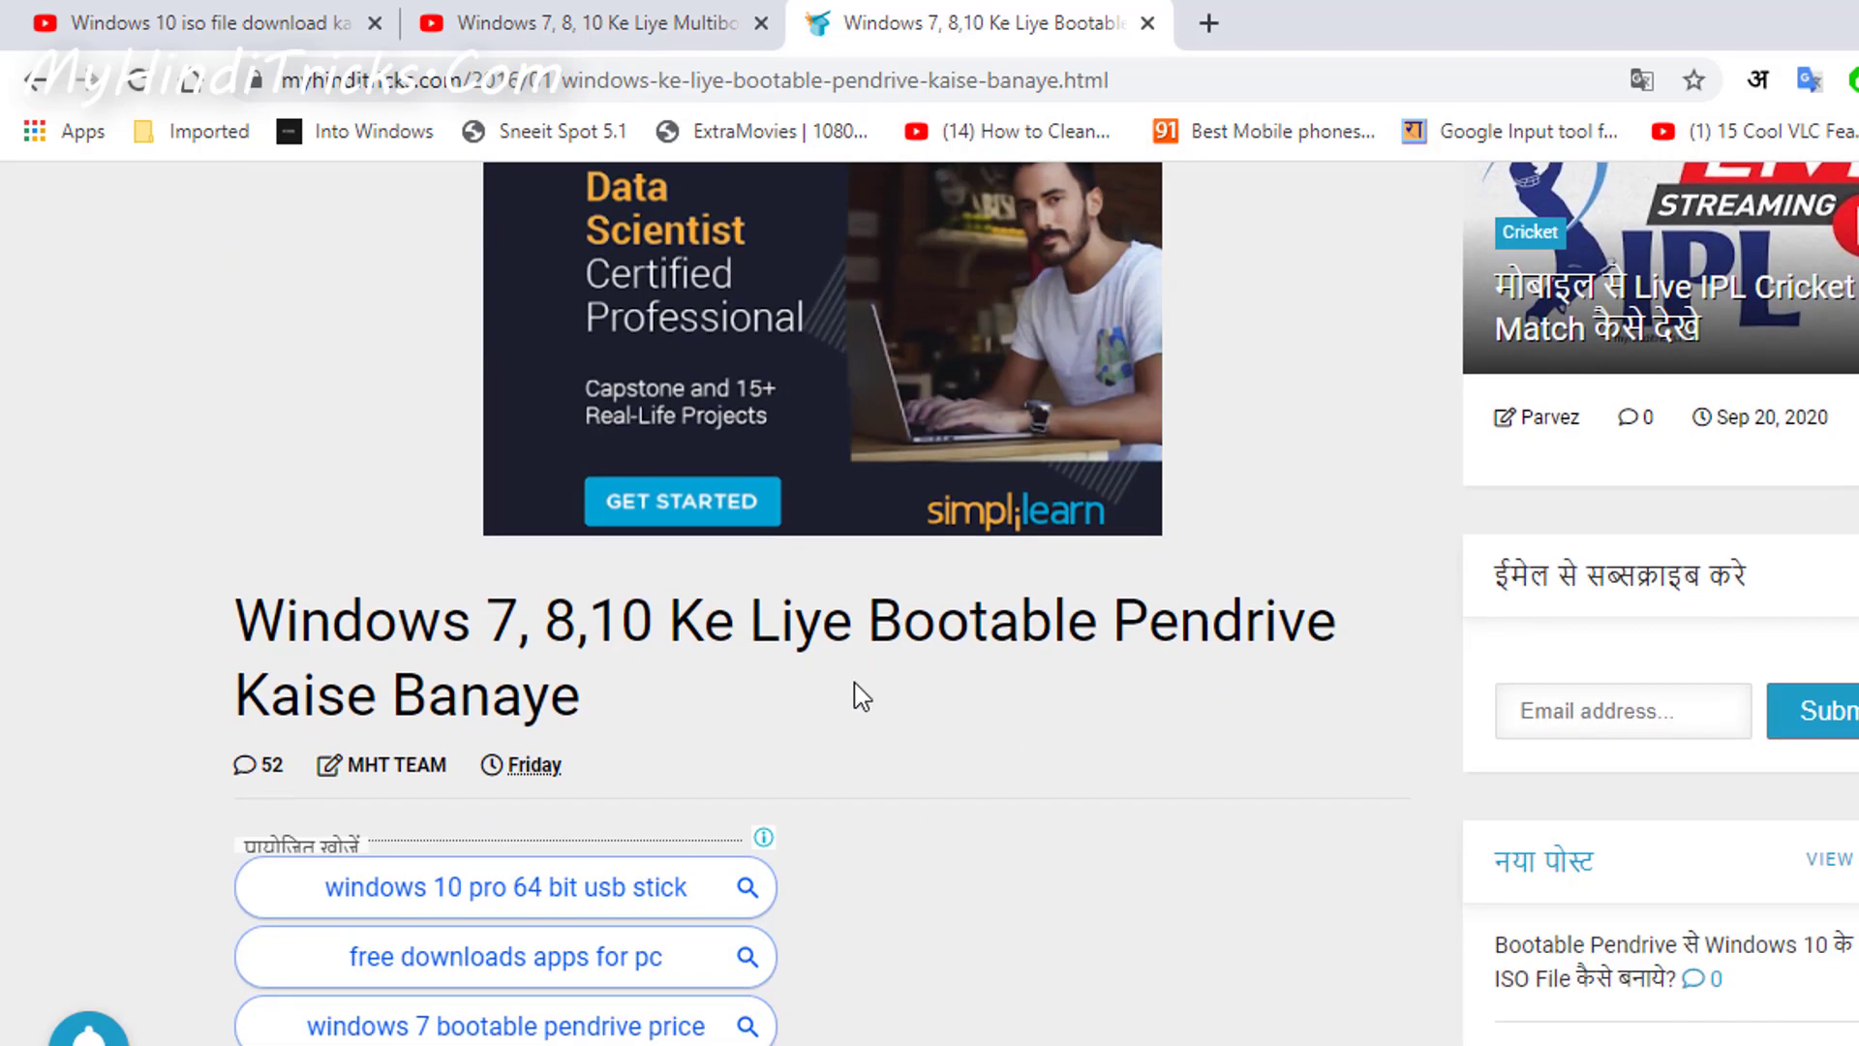
scroll(67, 746, "down", 15)
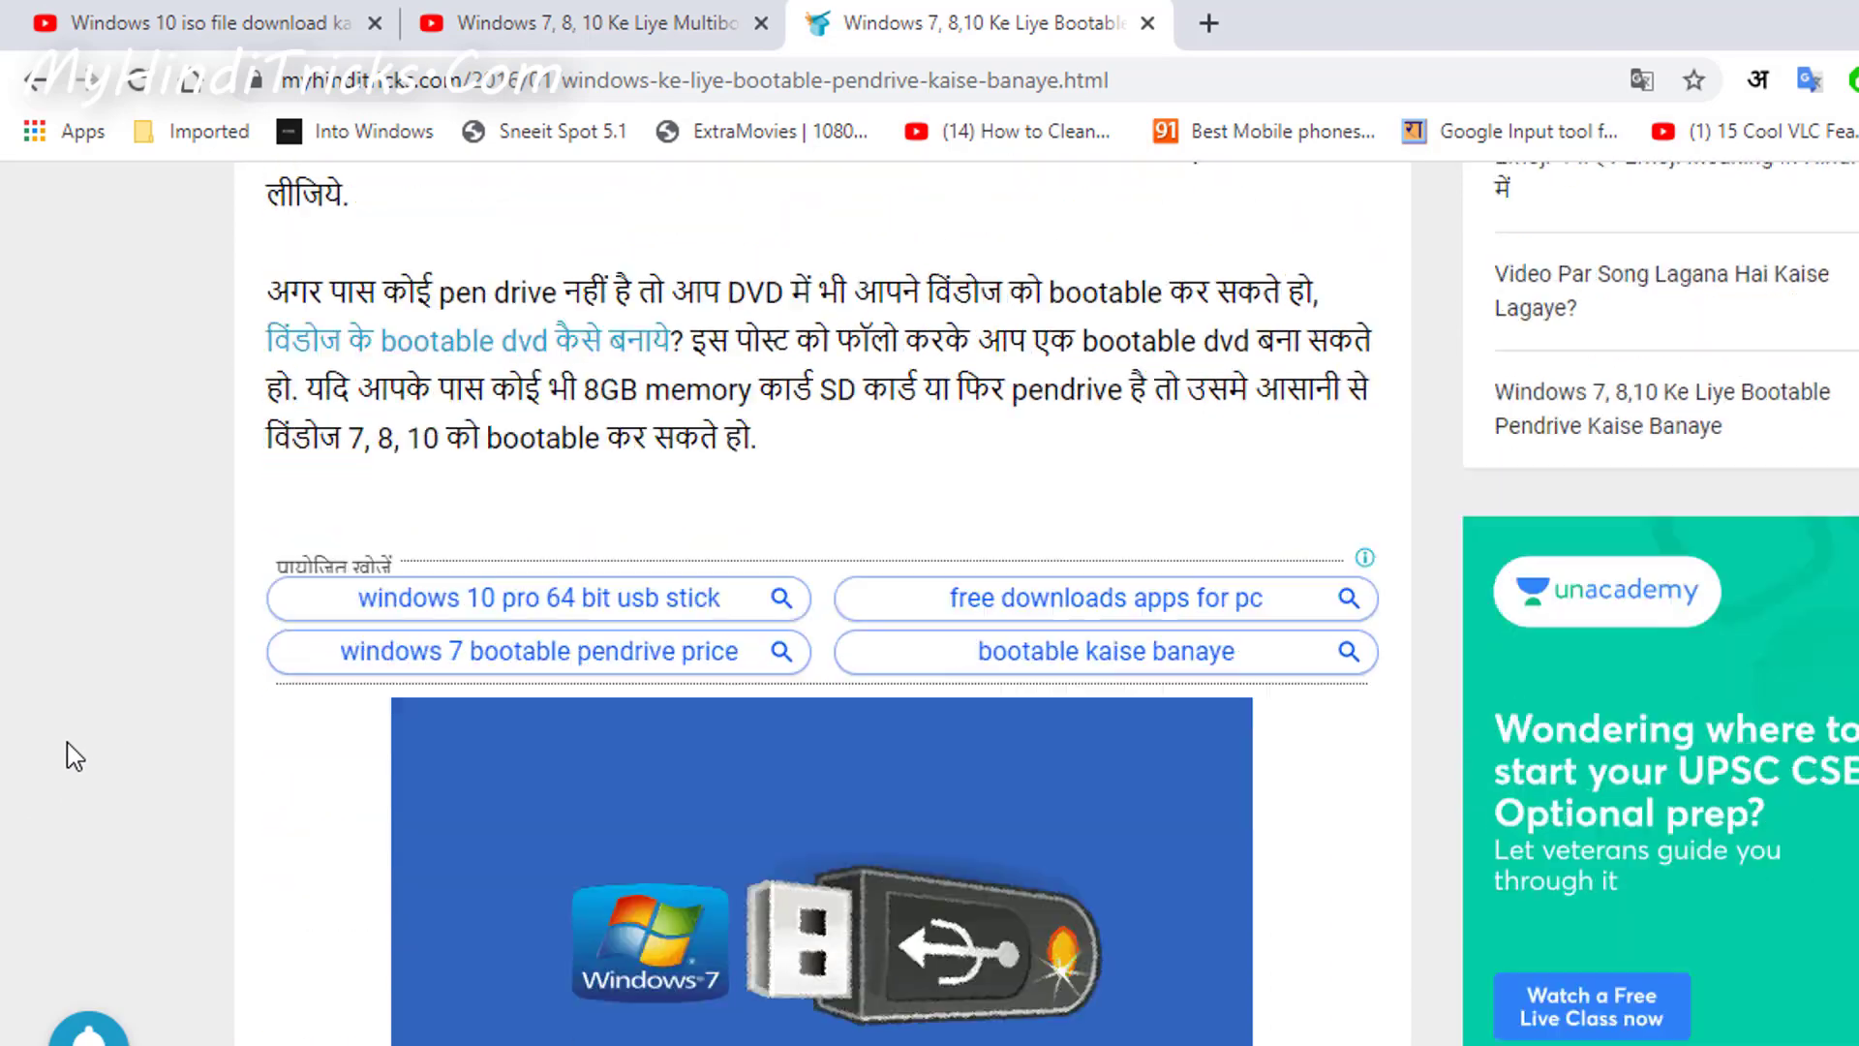
- Examine the article's WiNToBootic and Rufus methods for making a bootable pendrive, briefly returning to the desktop to move the ISO file
scroll(67, 743, "down", 1)
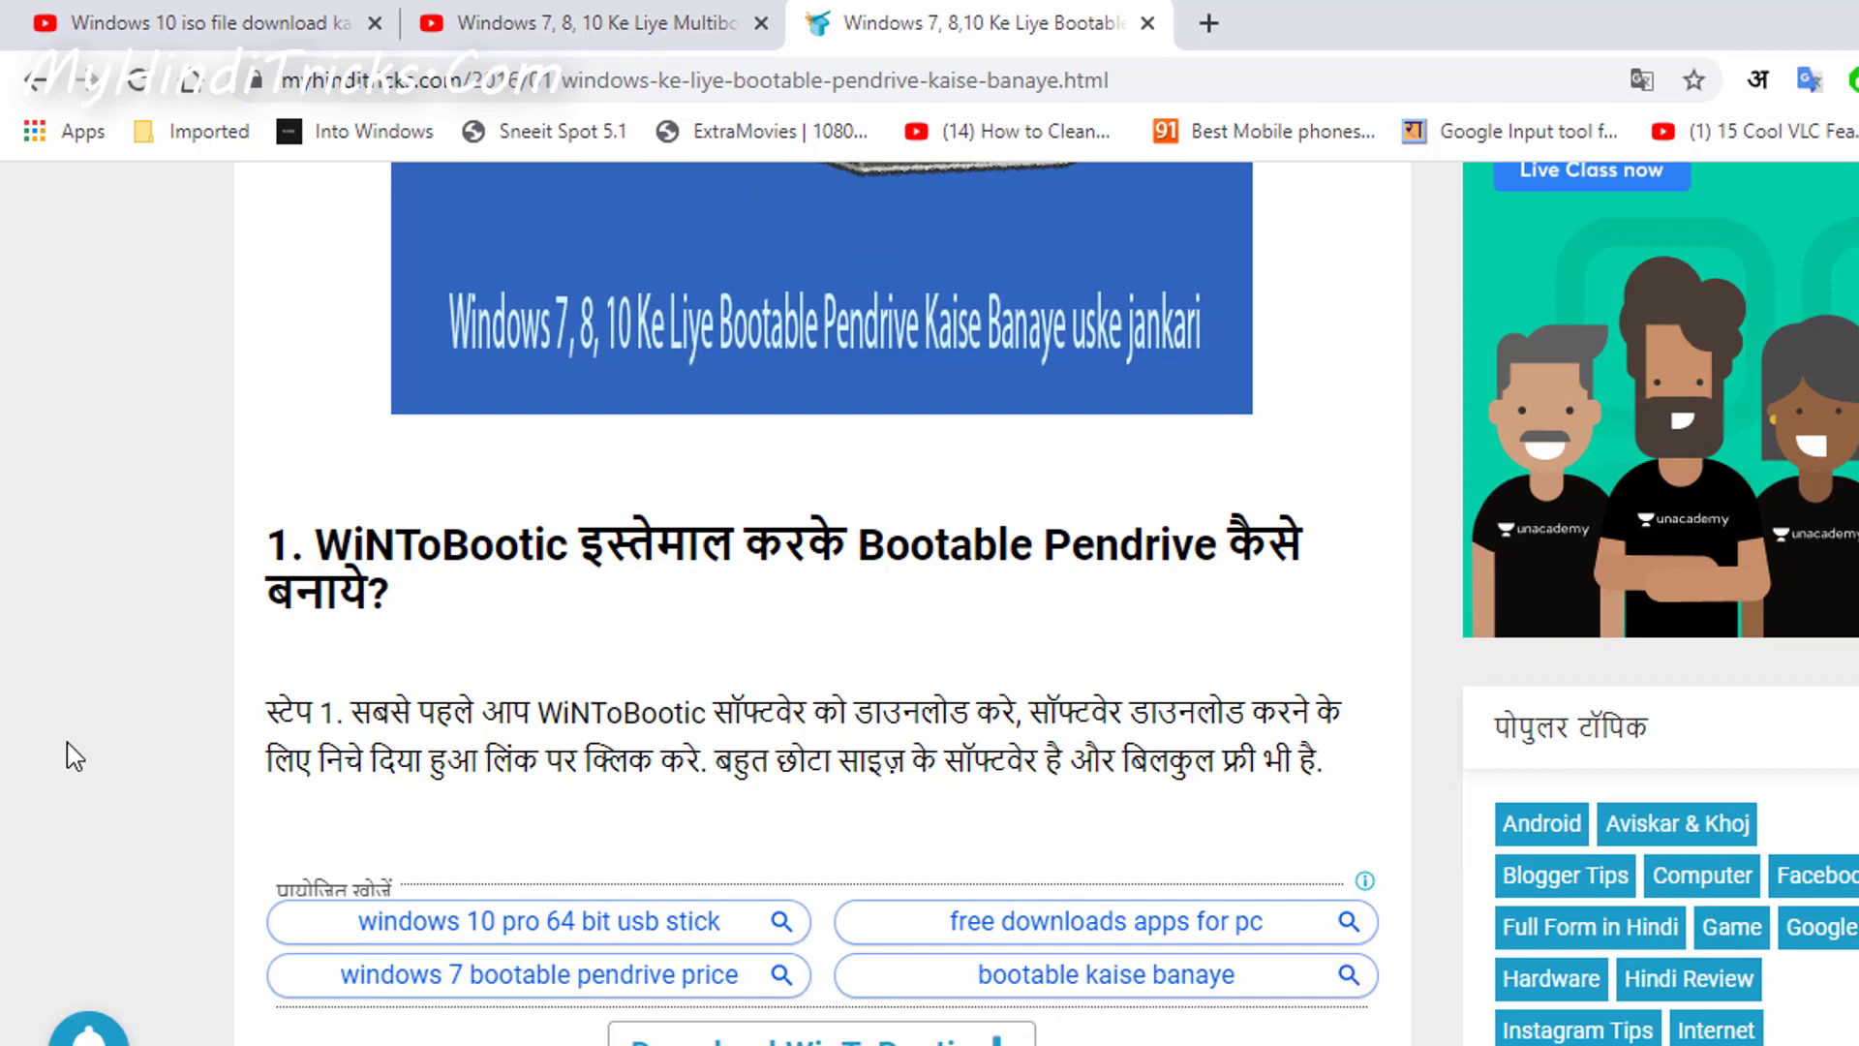
scroll(67, 755, "down", 20)
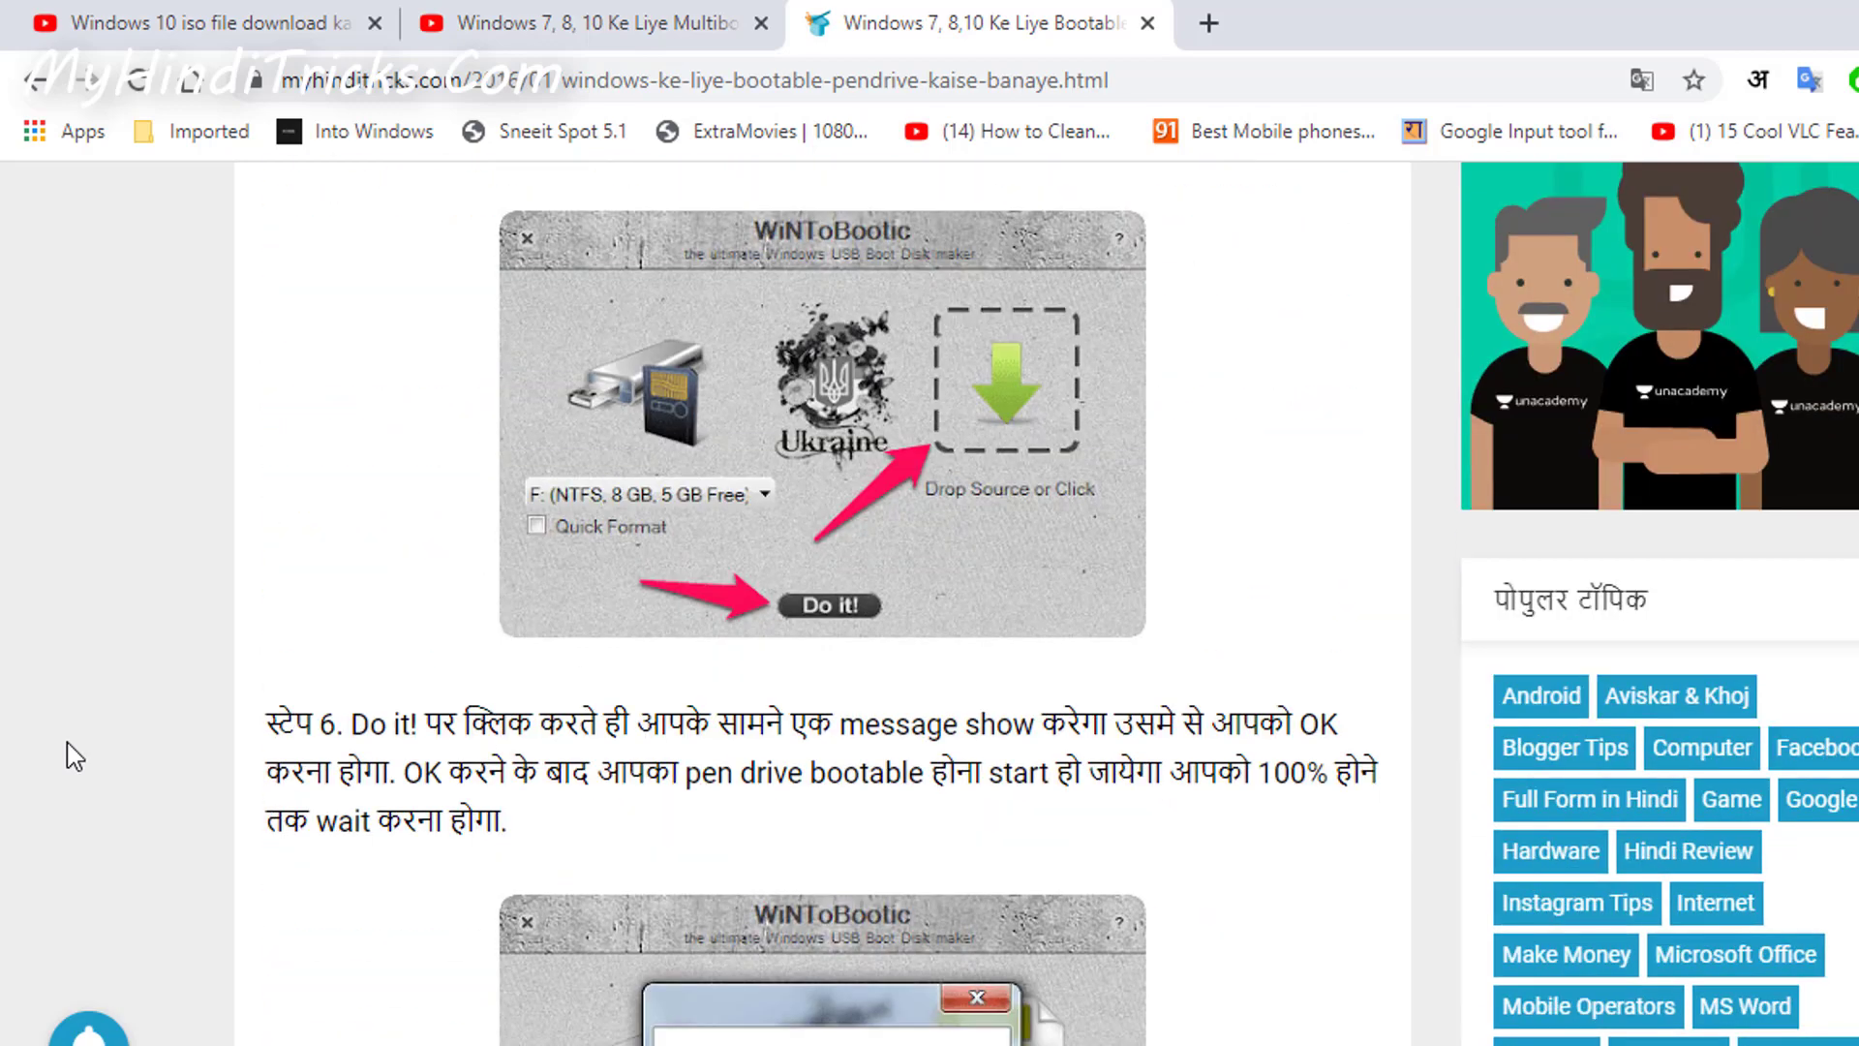
scroll(67, 752, "down", 20)
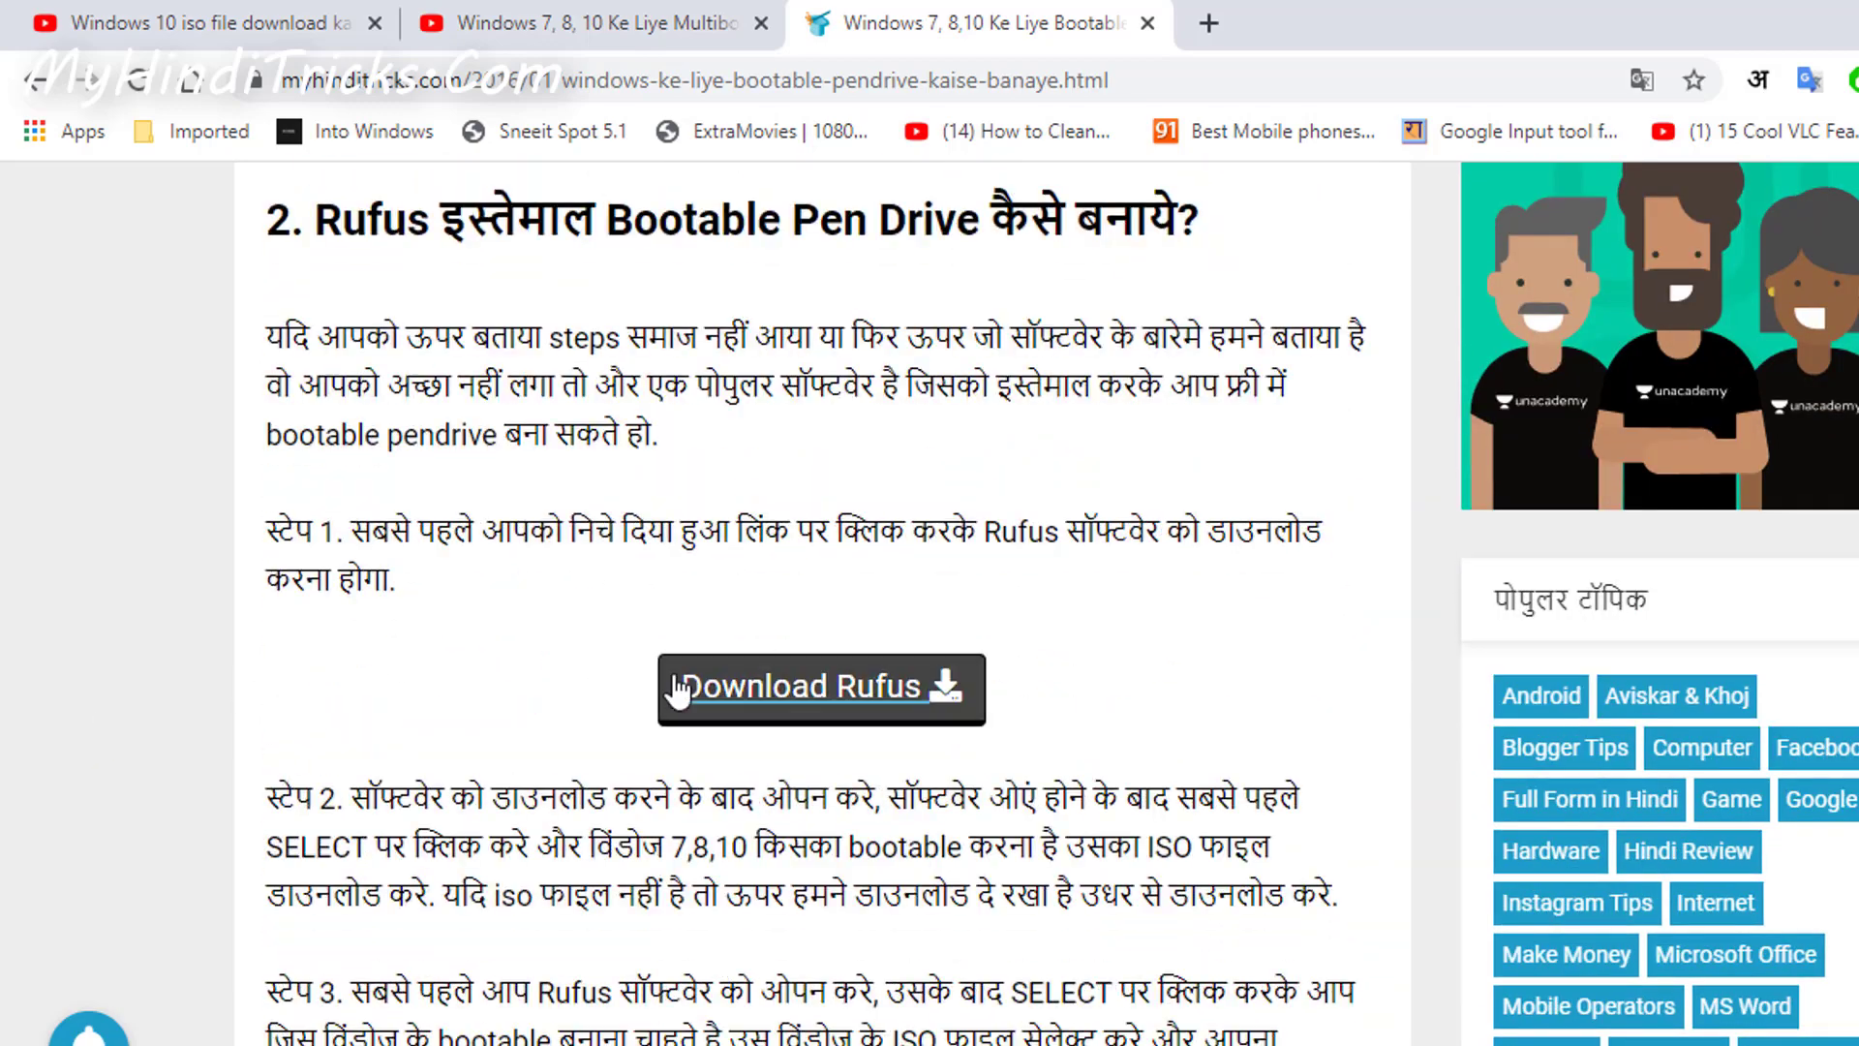
scroll(244, 790, "down", 20)
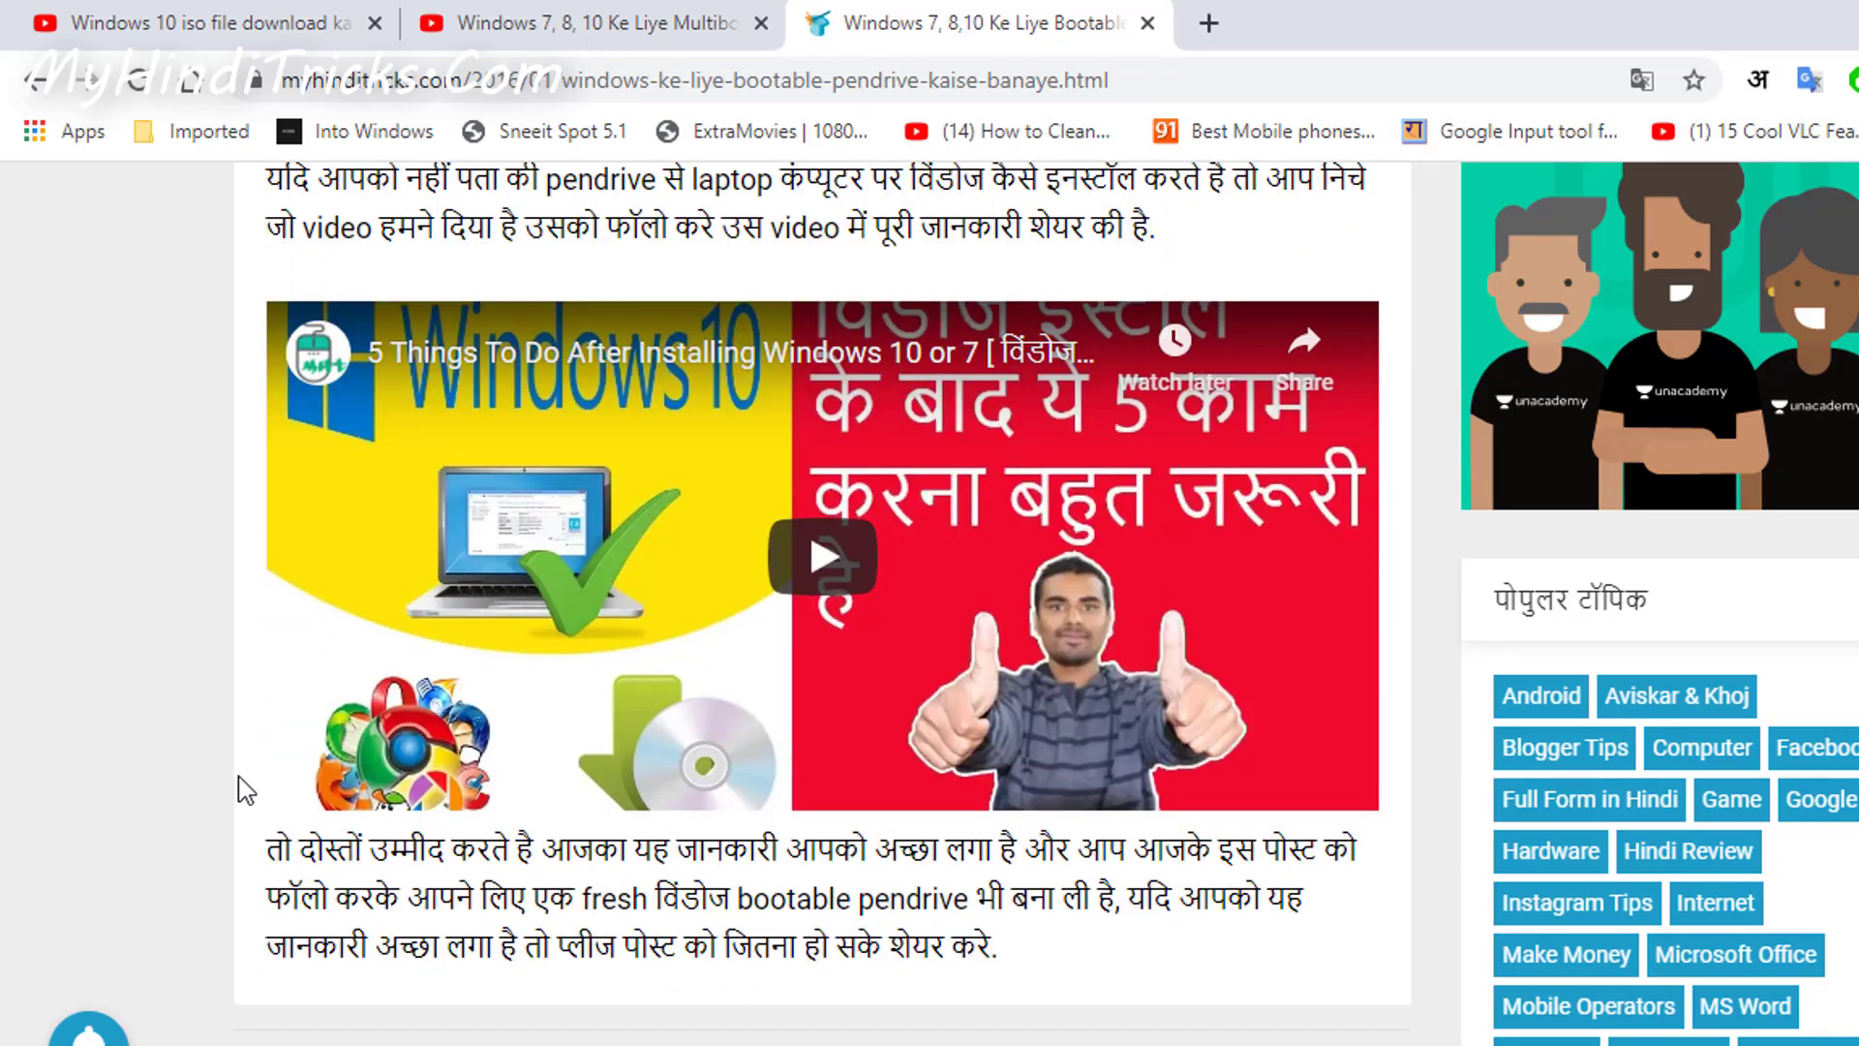
scroll(242, 789, "up", 8)
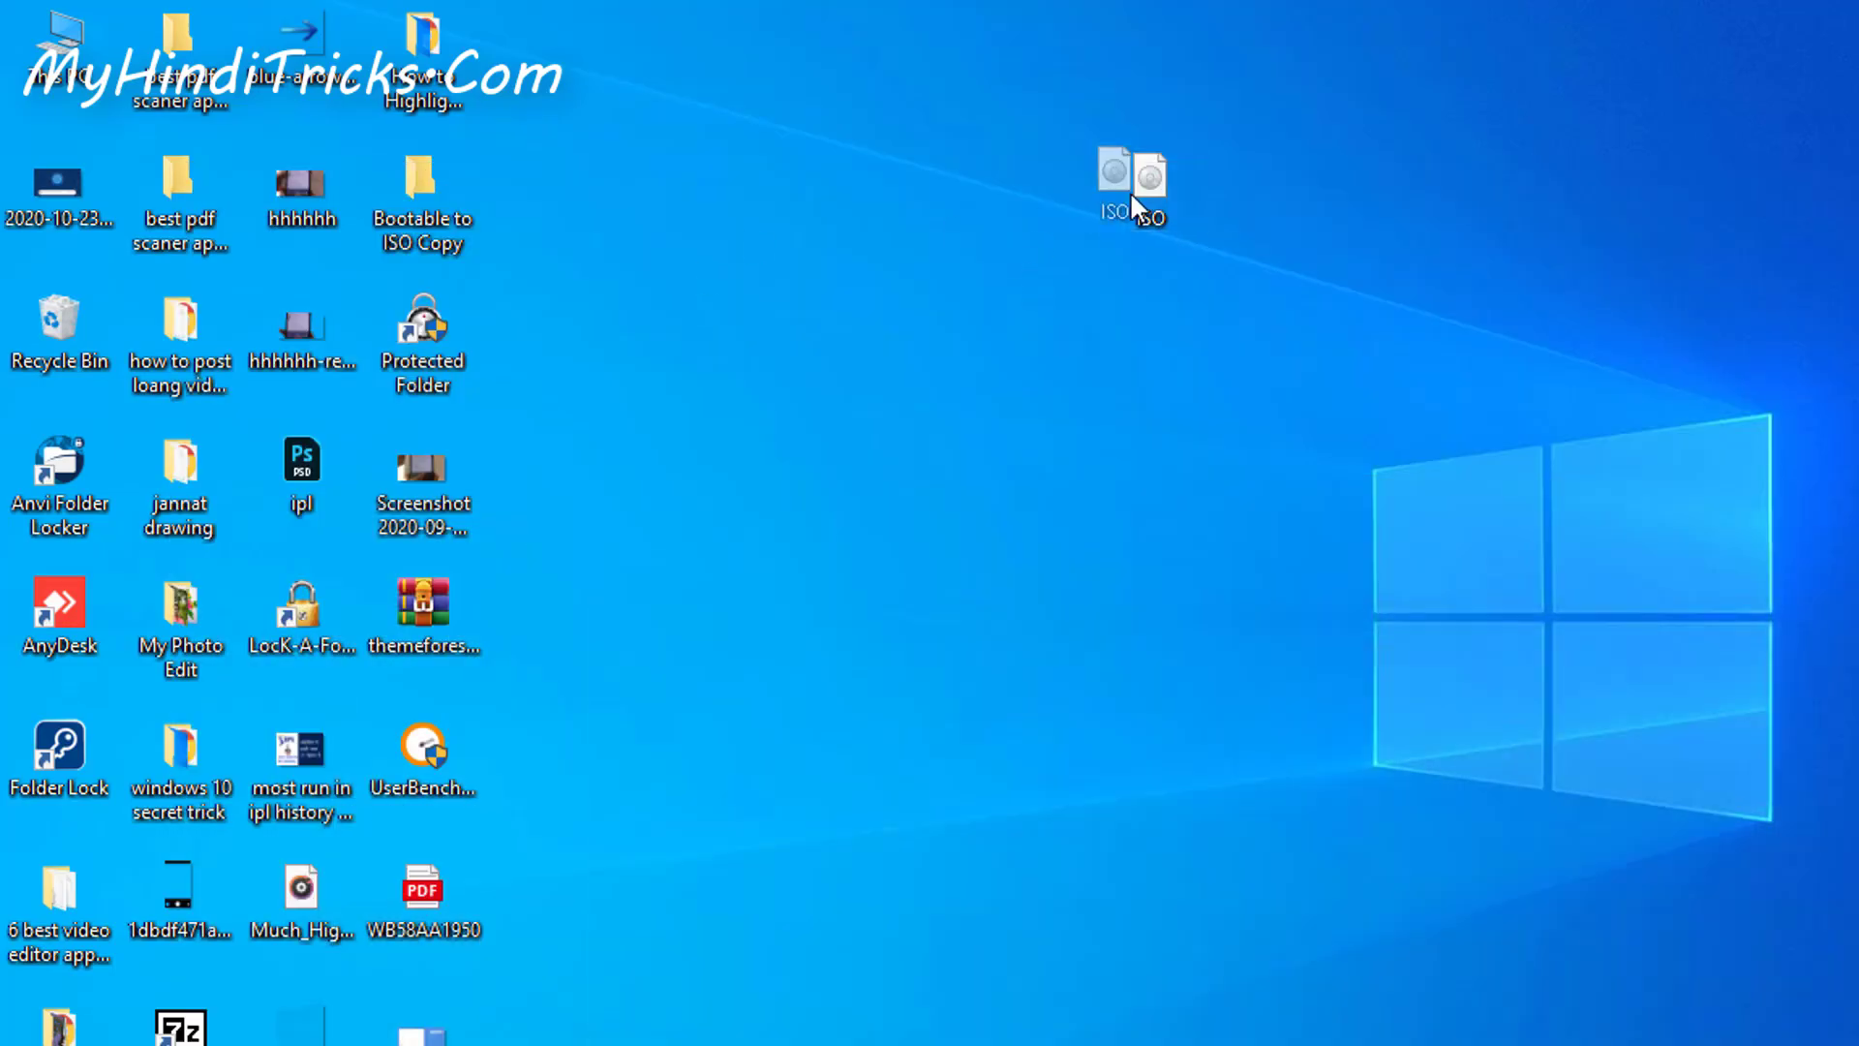
left_click_drag(1131, 192, 1169, 260)
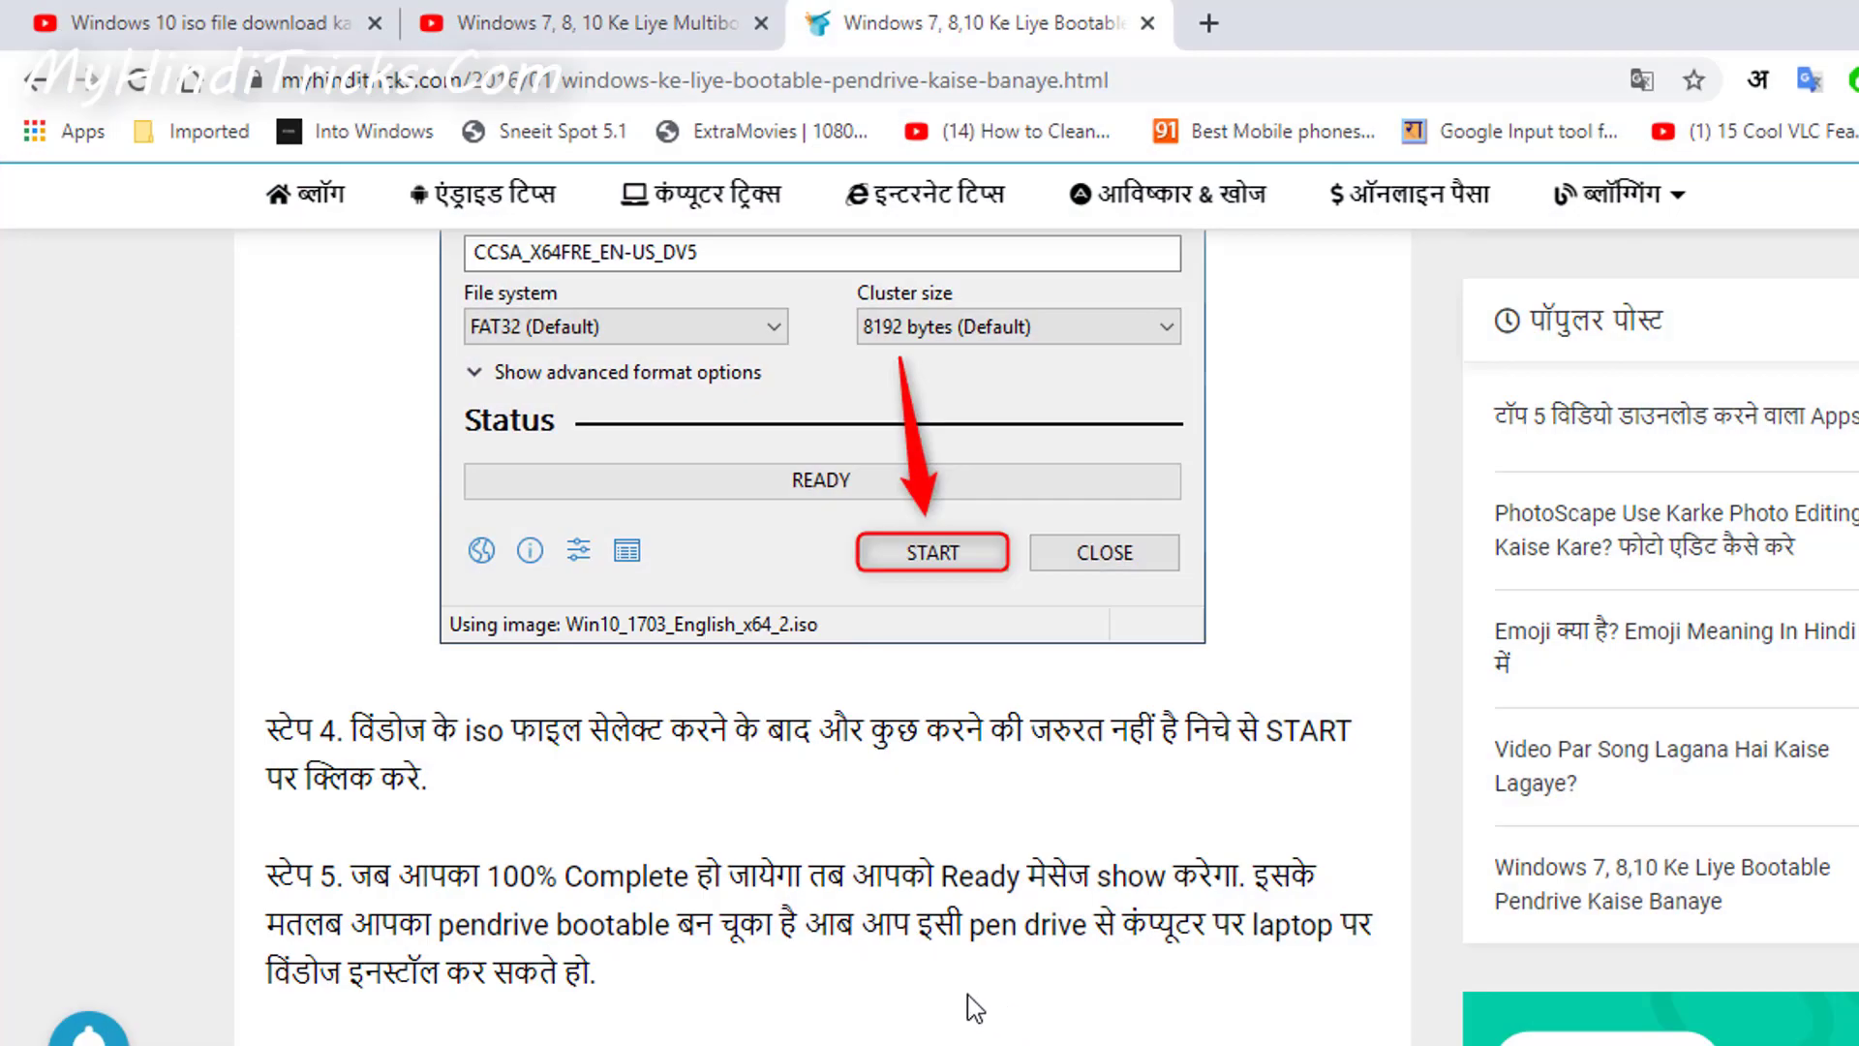
scroll(294, 730, "up", 15)
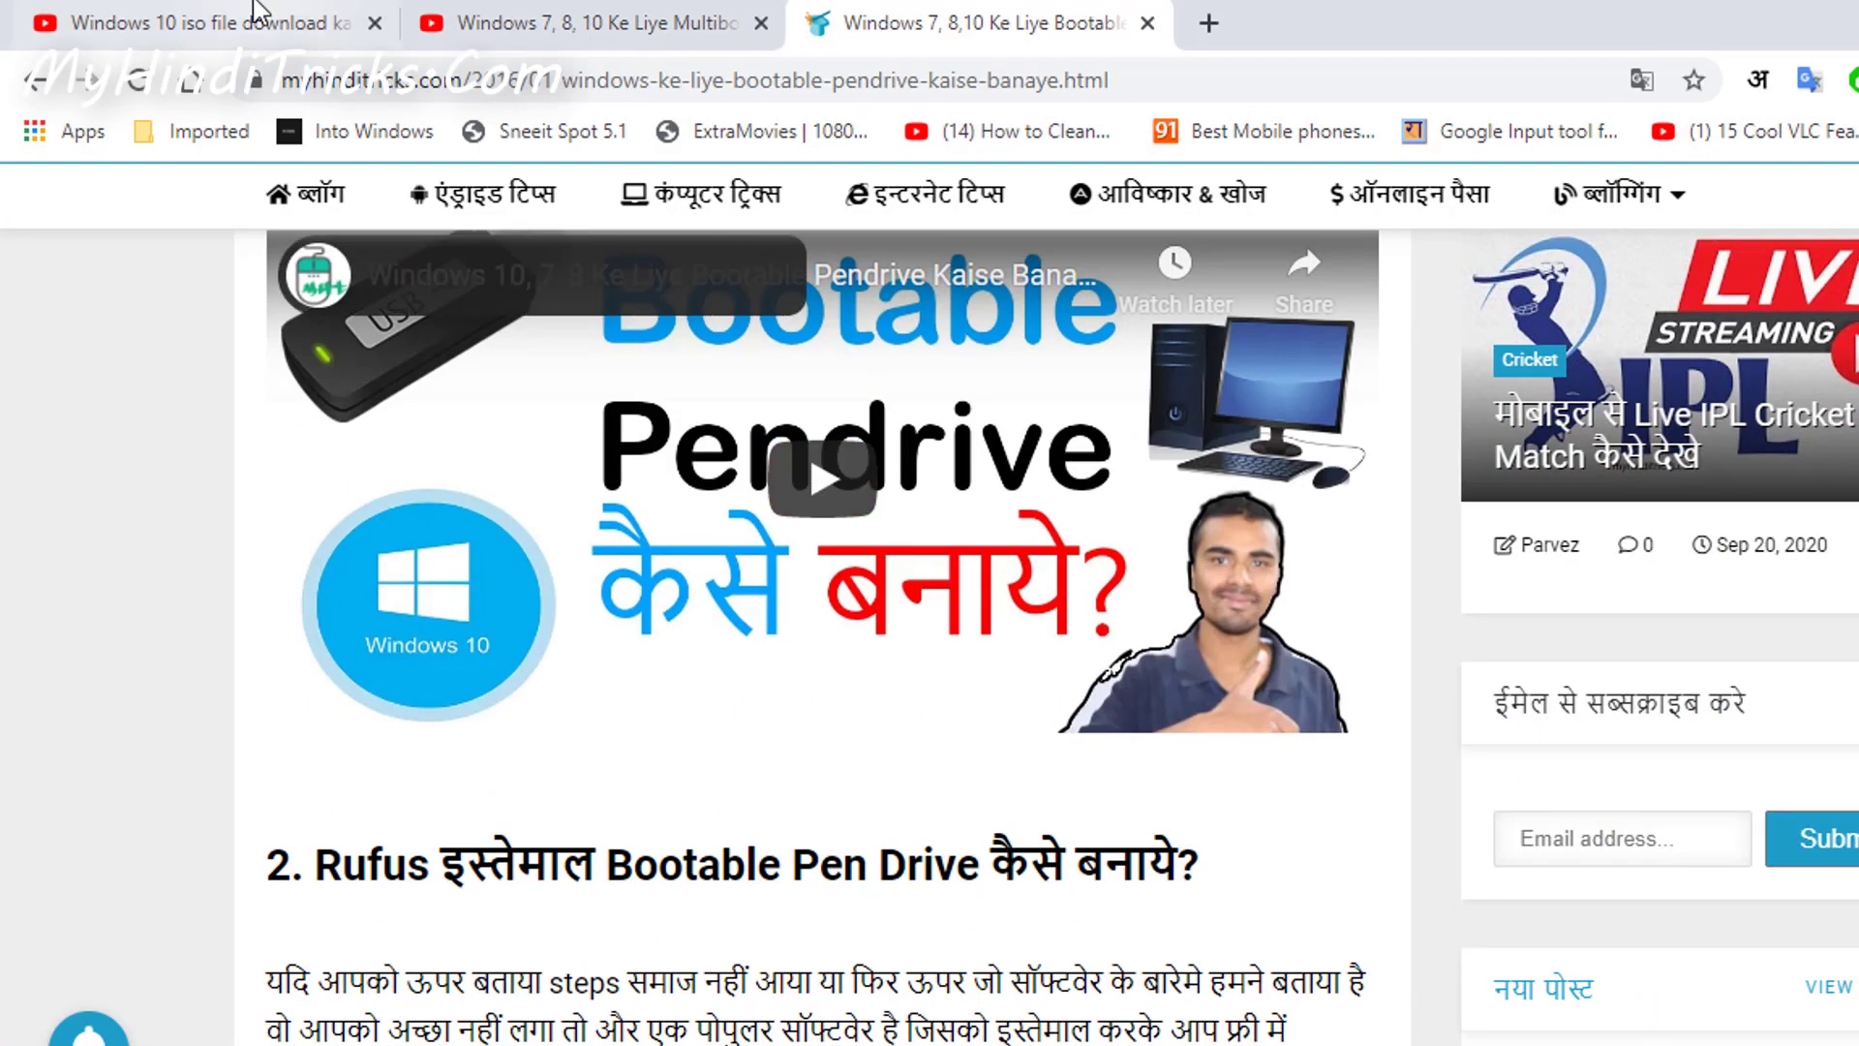
- Look over the YouTube video on downloading the Windows 10 ISO file, and switch to the one on making a multibootable pendrive
left_click(256, 14)
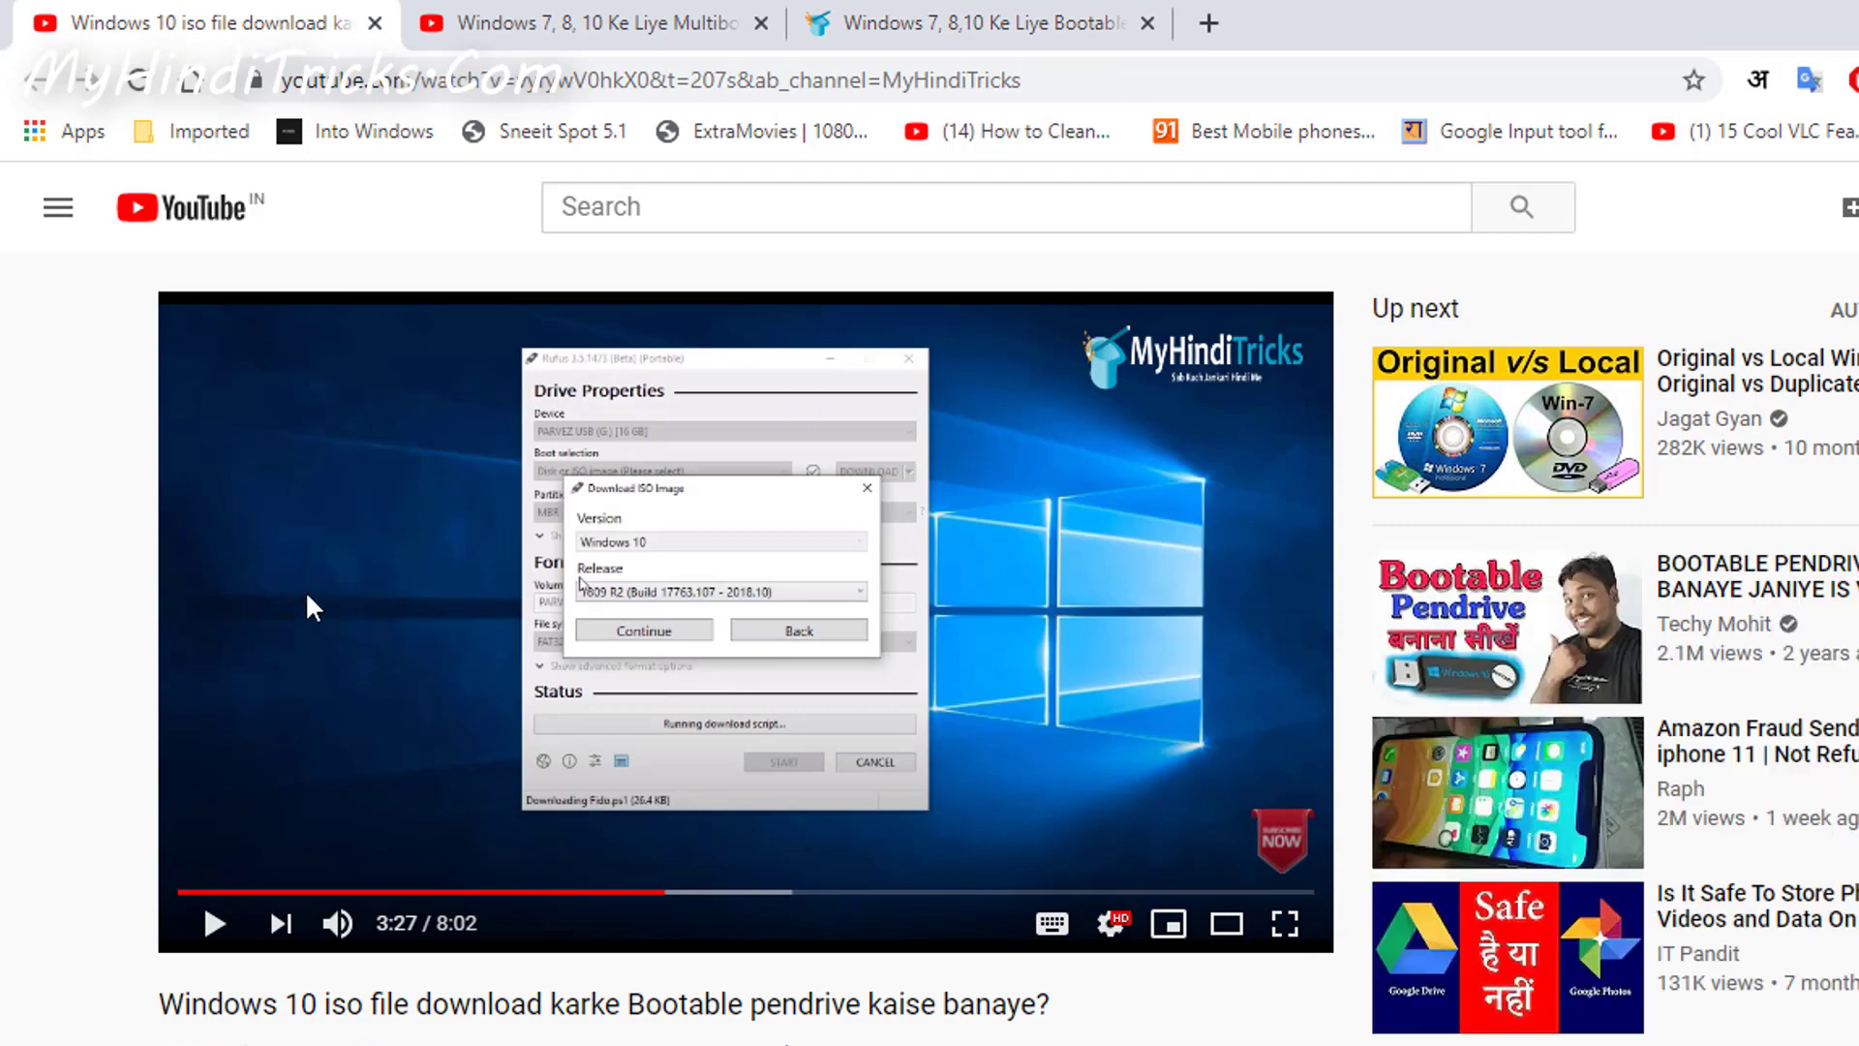
scroll(9, 630, "down", 3)
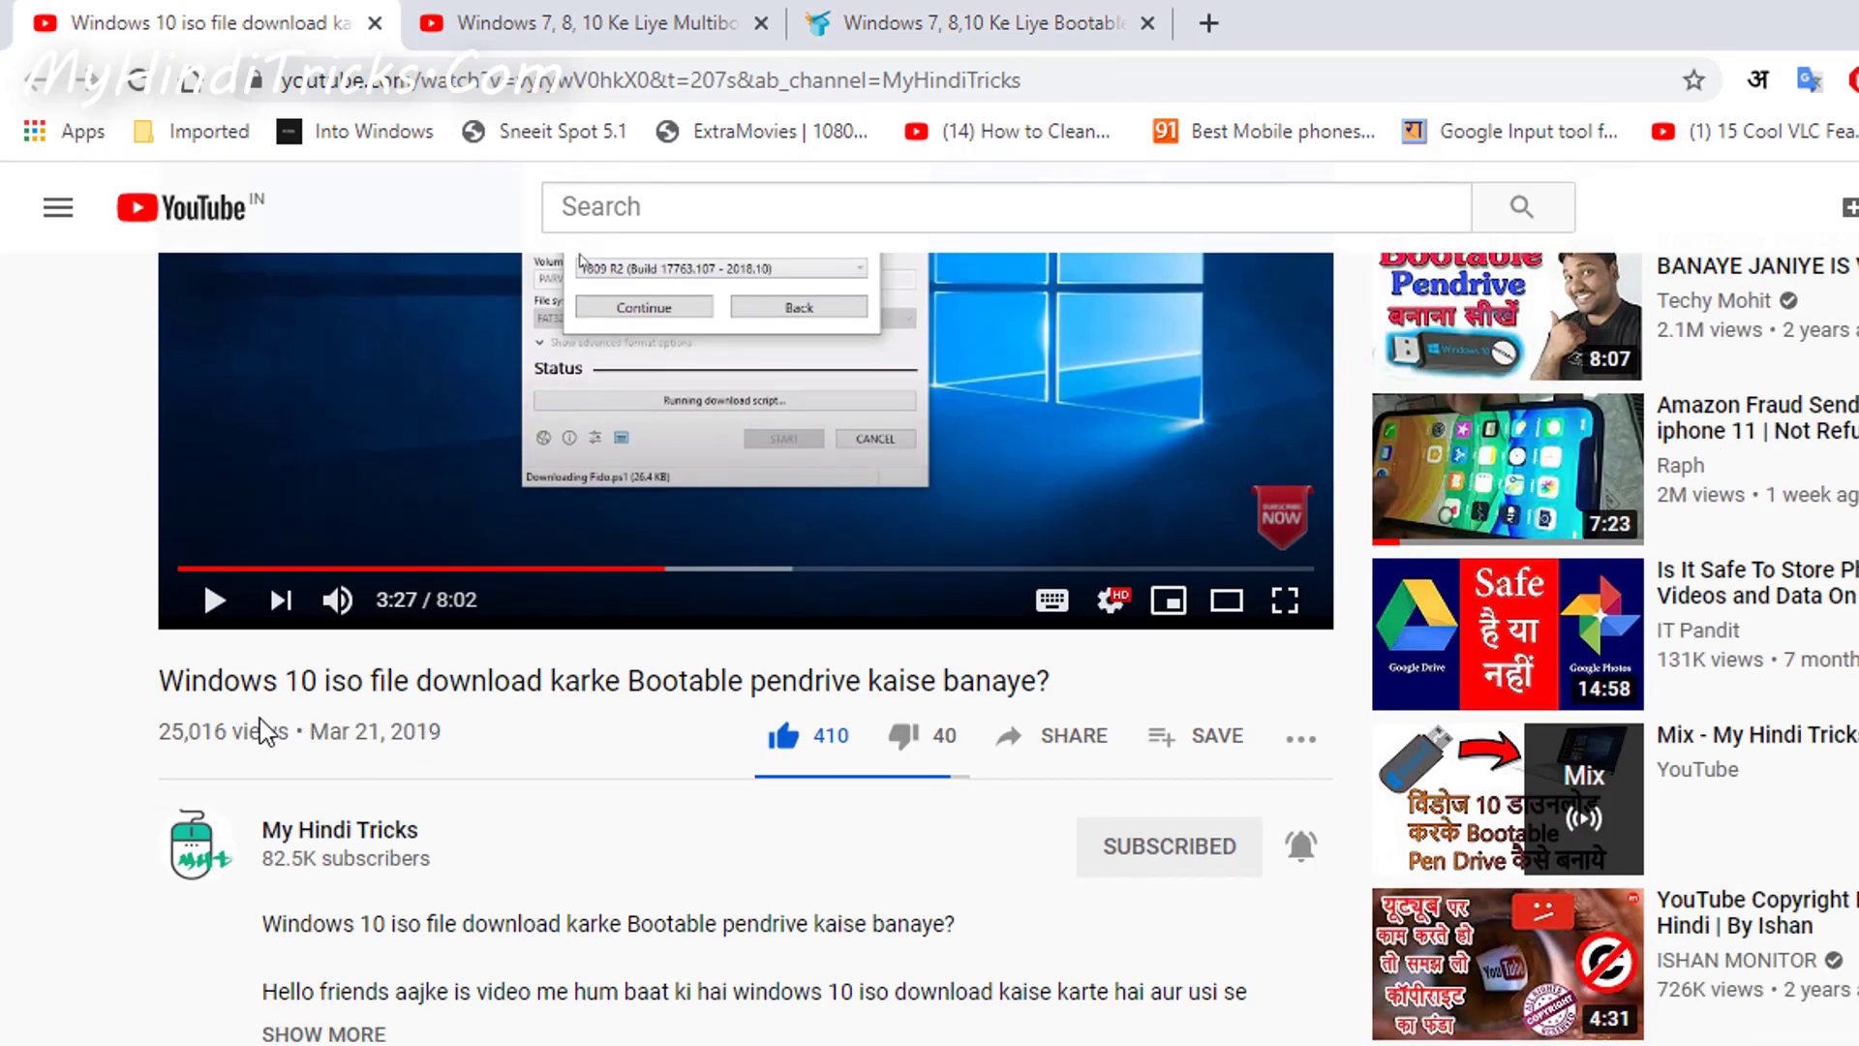
scroll(122, 758, "up", 3)
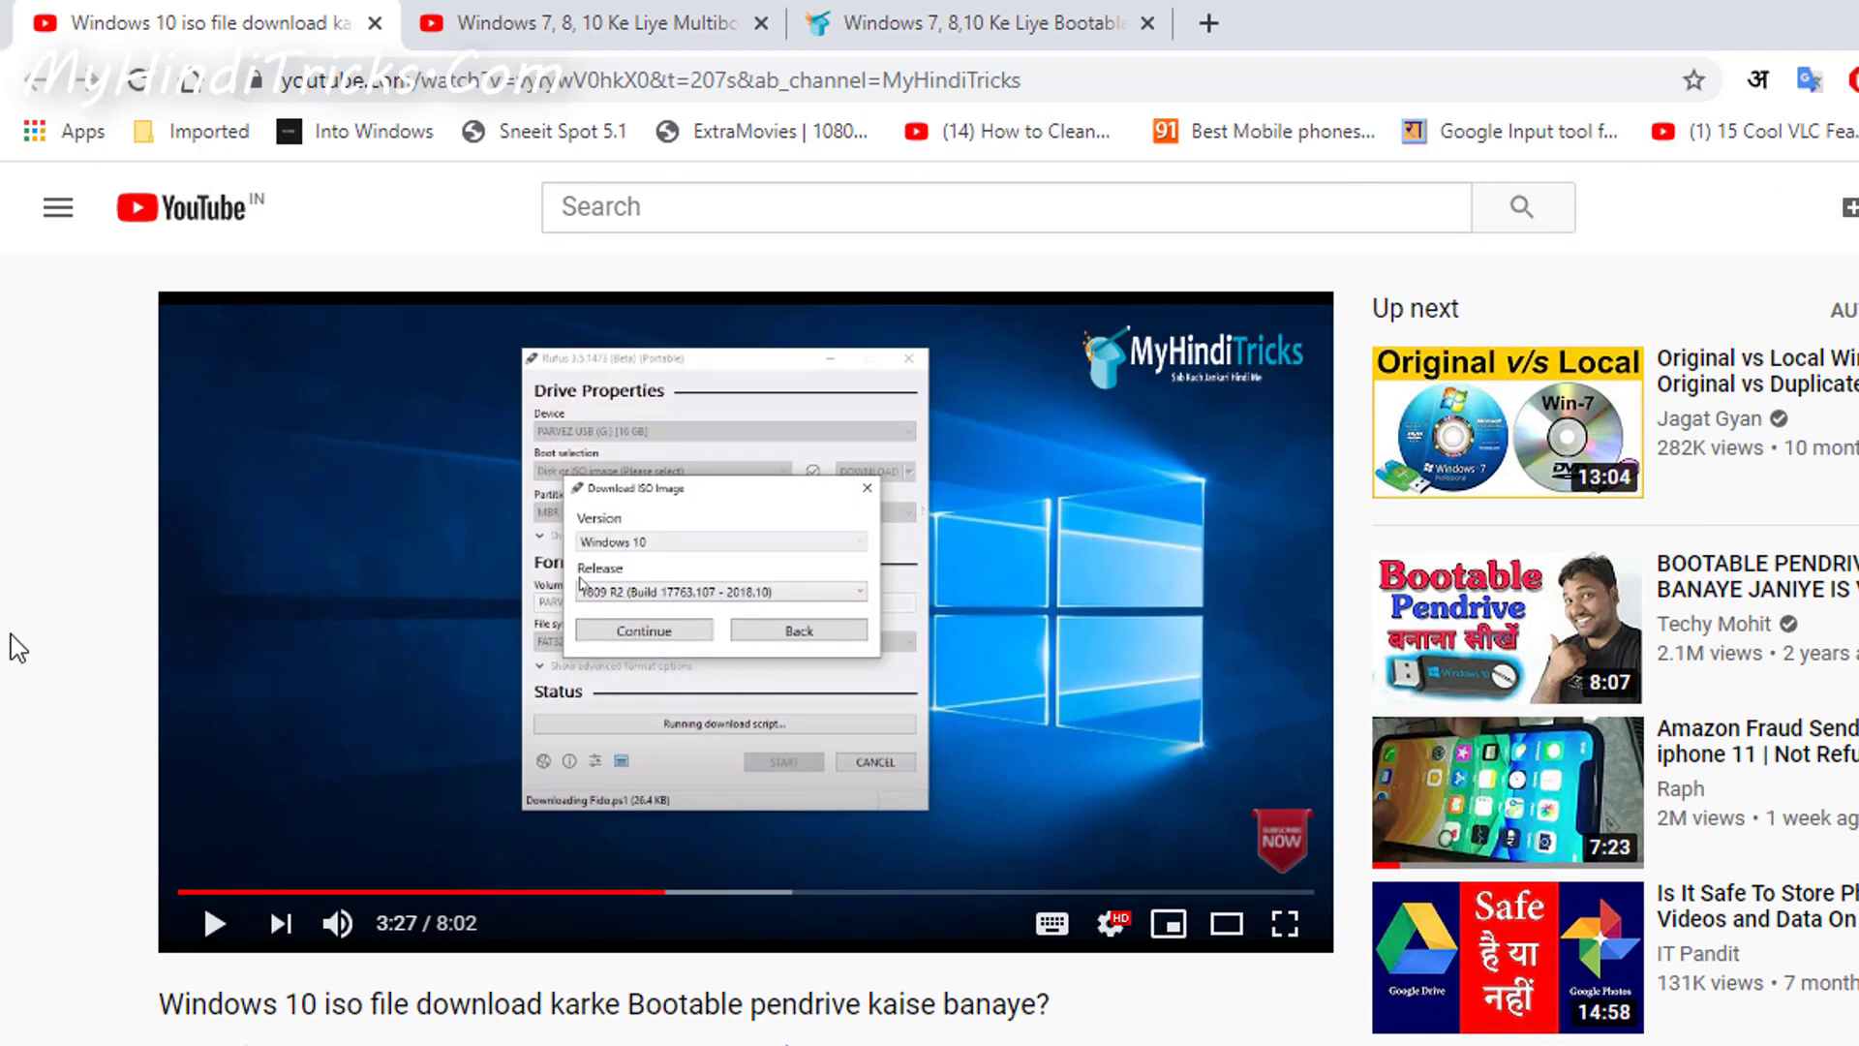
left_click(502, 27)
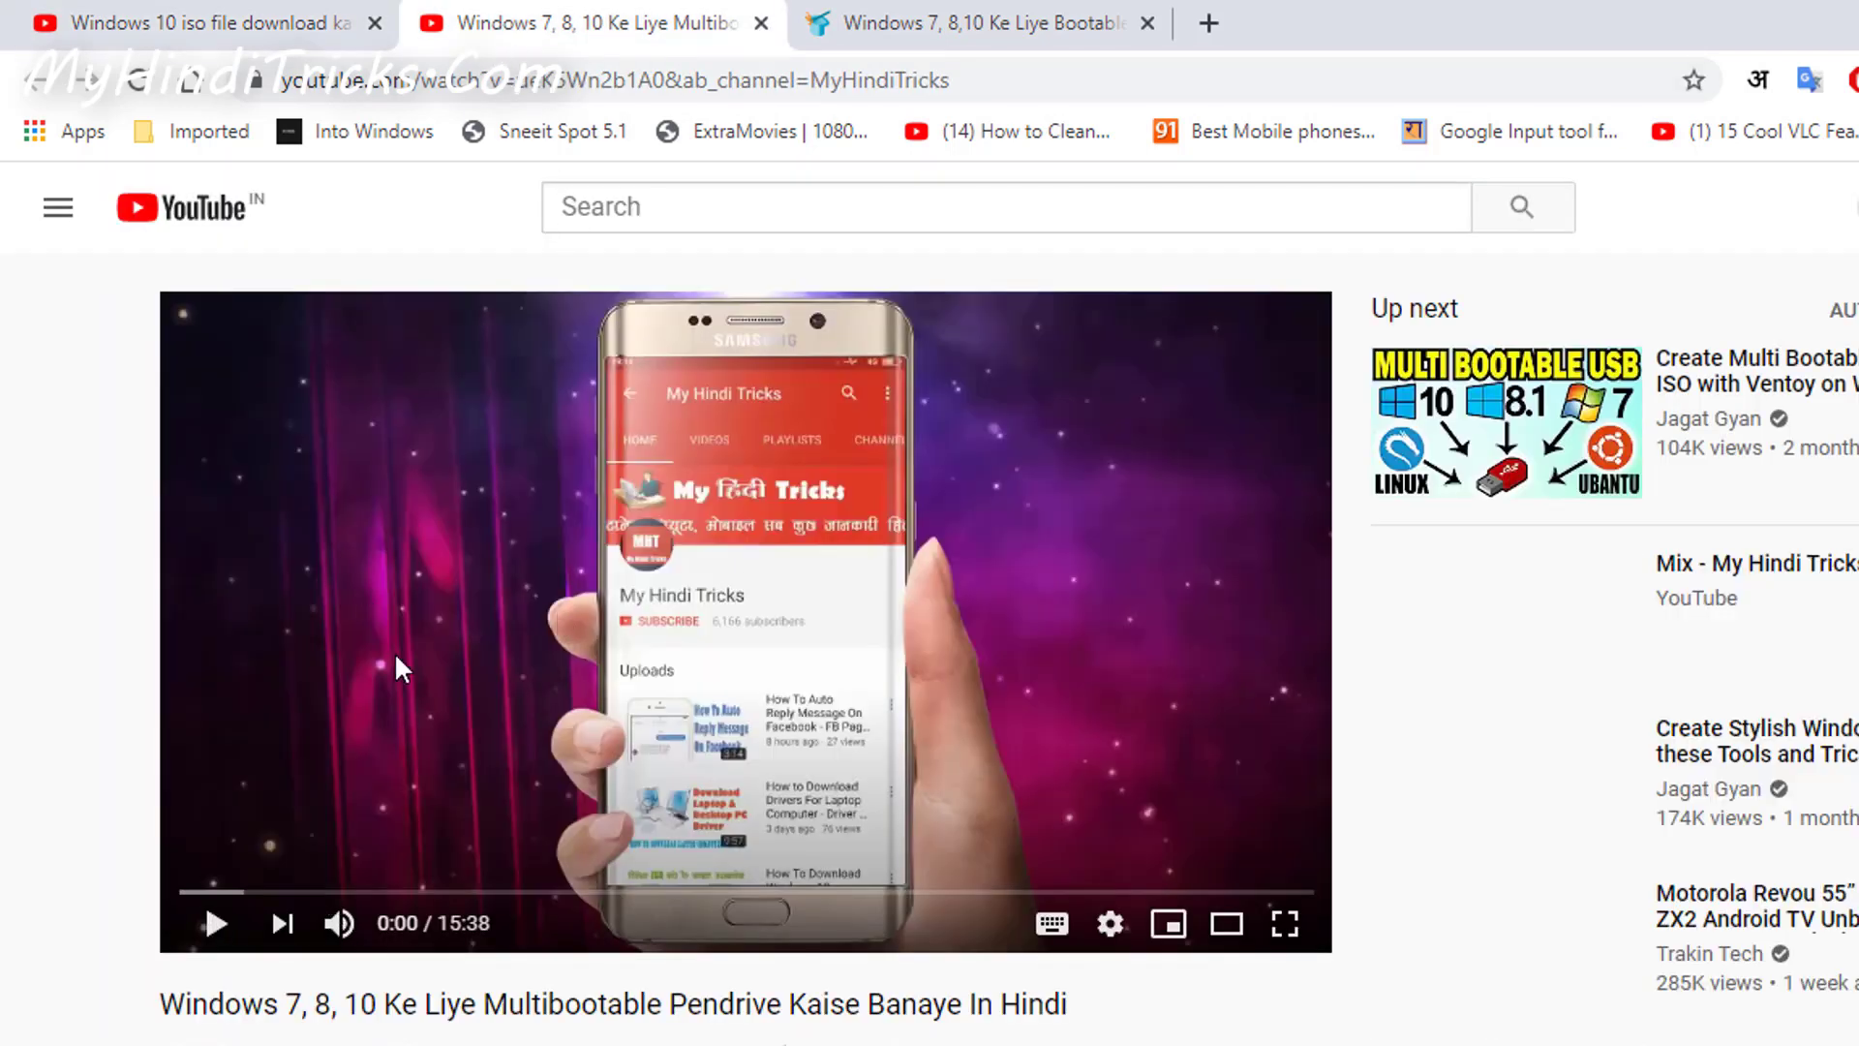